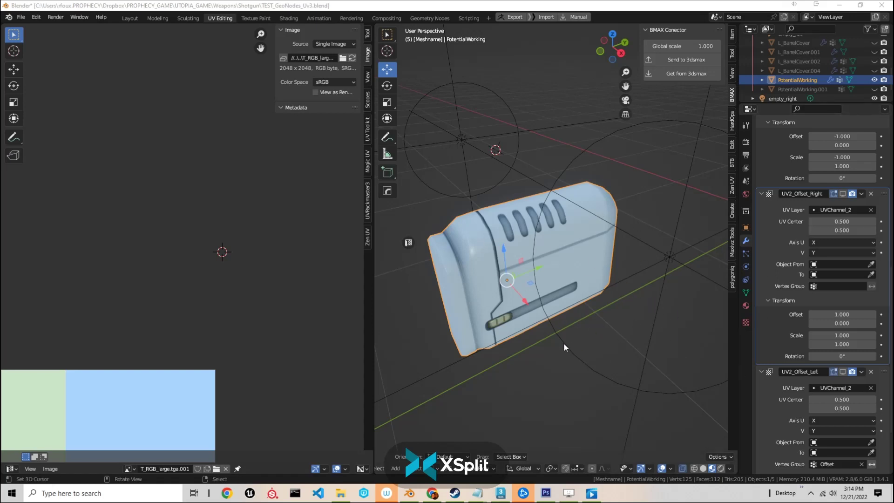
Switch the PotentialWorking mesh to Edit Mode so its UV islands show against the colored box image
{"action": "middle_click_drag", "start_coordinate": [564, 344], "coordinate": [585, 273]}
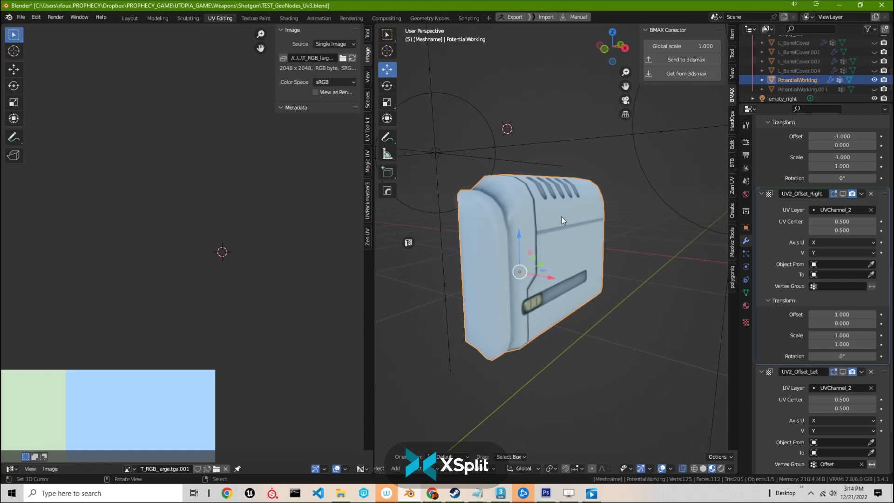
{"action": "middle_click_drag", "start_coordinate": [562, 217], "coordinate": [576, 300]}
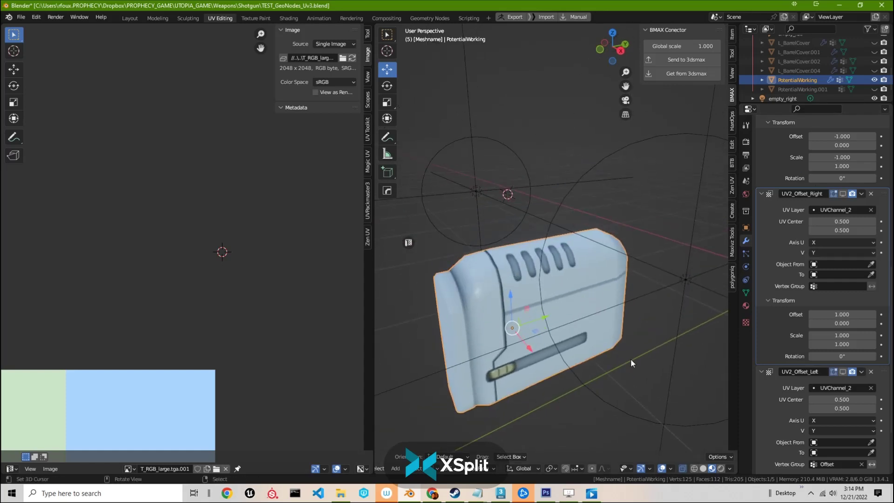
{"action": "scroll", "coordinate": [836, 265], "scroll_direction": "up", "scroll_amount": 10}
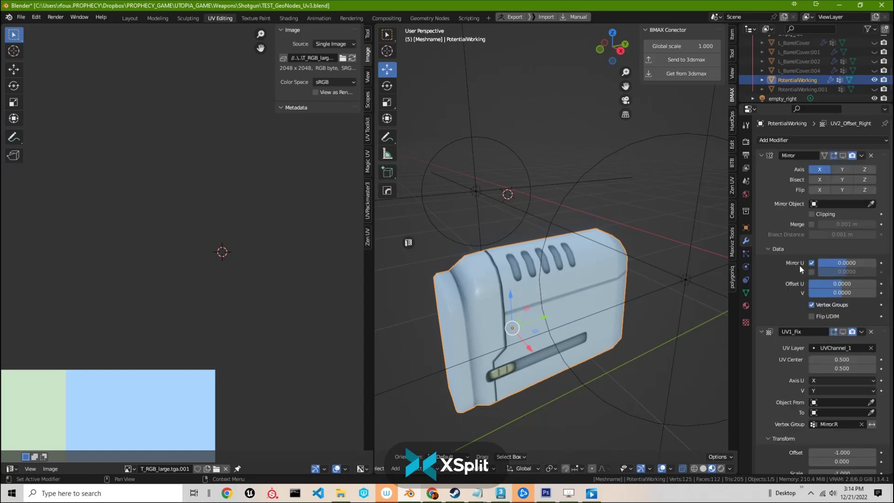
{"action": "middle_click_drag", "start_coordinate": [152, 364], "coordinate": [261, 287]}
{"action": "middle_click_drag", "start_coordinate": [559, 298], "coordinate": [540, 298]}
{"action": "key", "text": "ctrl+Tab"}
{"action": "left_click", "coordinate": [650, 288]}
{"action": "middle_click_drag", "start_coordinate": [551, 267], "coordinate": [550, 271]}
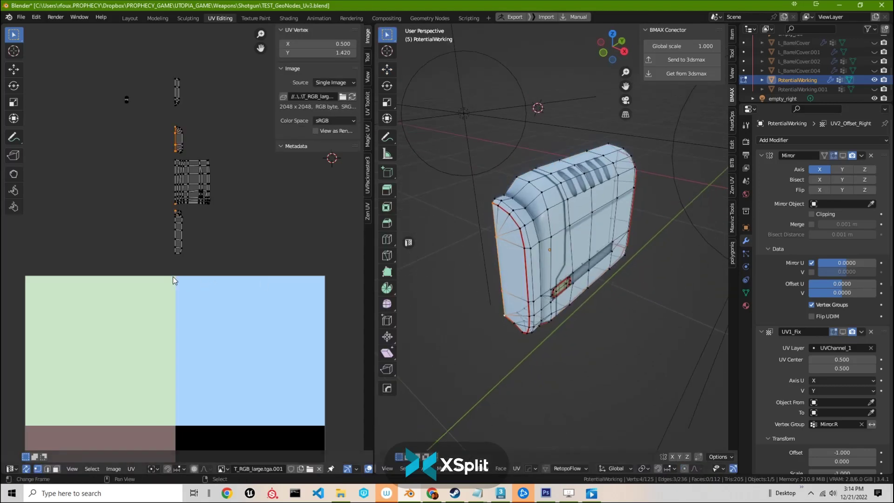
Examine how the UV islands line up with the colored boxes, comparing the mesh in Object Mode and Edit Mode
{"action": "middle_click_drag", "start_coordinate": [143, 386], "coordinate": [146, 336]}
{"action": "middle_click_drag", "start_coordinate": [132, 368], "coordinate": [142, 420]}
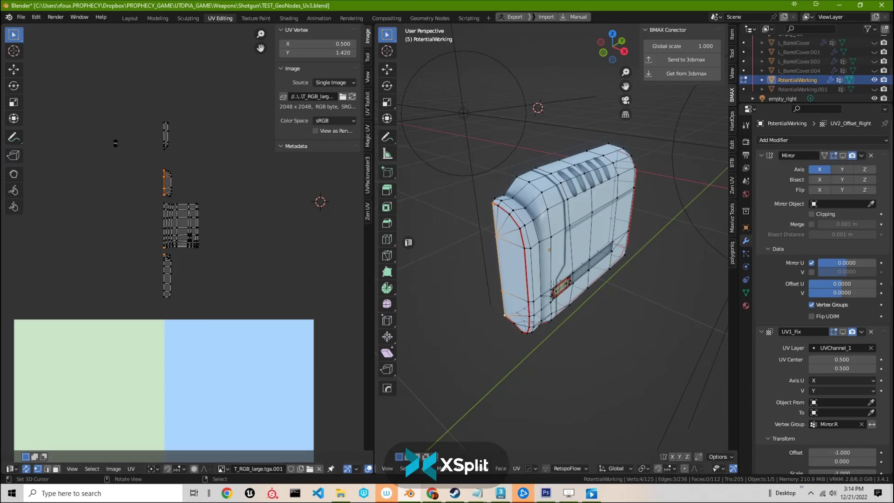
{"action": "middle_click_drag", "start_coordinate": [552, 283], "coordinate": [560, 299]}
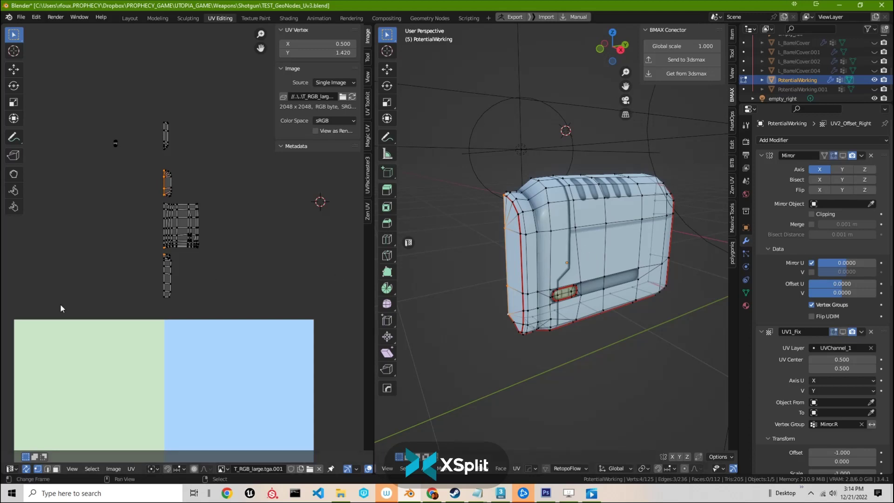
{"action": "middle_click_drag", "start_coordinate": [221, 347], "coordinate": [248, 303]}
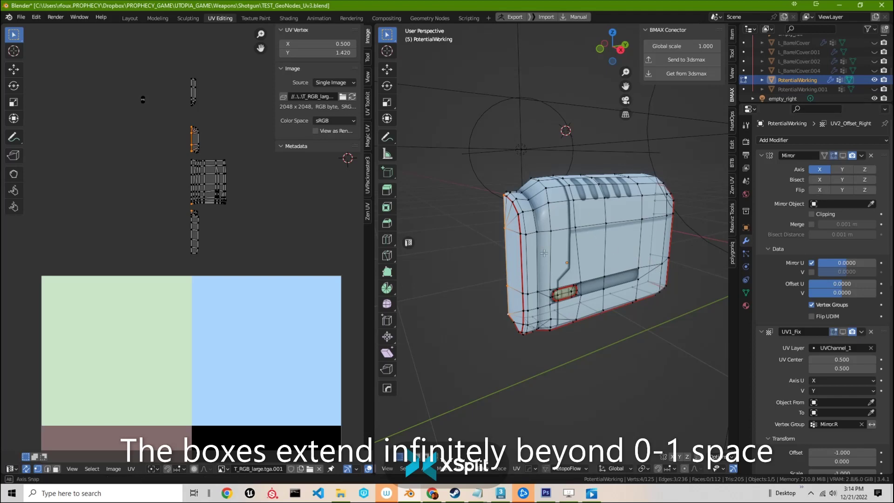
{"action": "middle_click_drag", "start_coordinate": [662, 291], "coordinate": [474, 322]}
{"action": "middle_click_drag", "start_coordinate": [539, 259], "coordinate": [675, 214]}
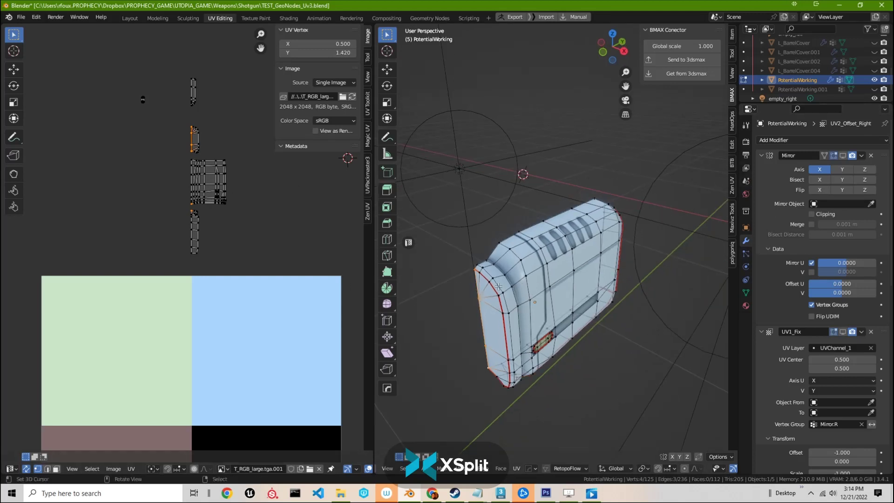
{"action": "key", "text": "ctrl+Tab"}
{"action": "left_click", "coordinate": [470, 285]}
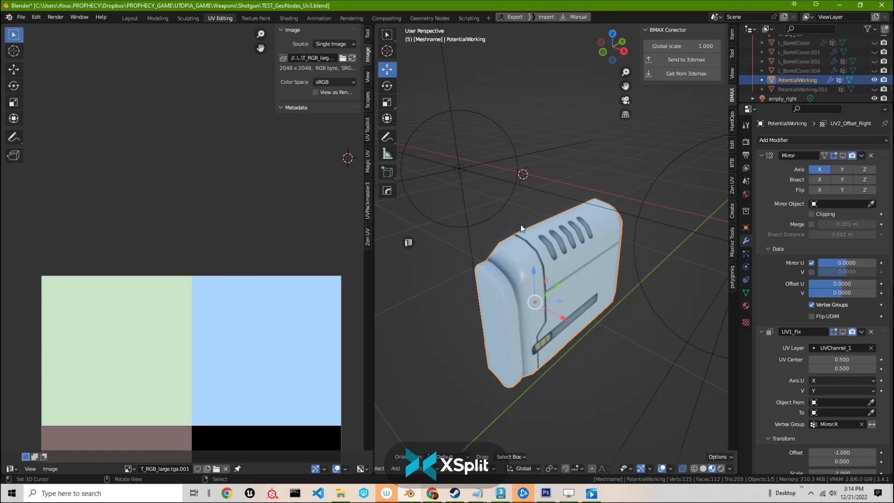
{"action": "key", "text": "ctrl+Tab"}
{"action": "left_click", "coordinate": [635, 268]}
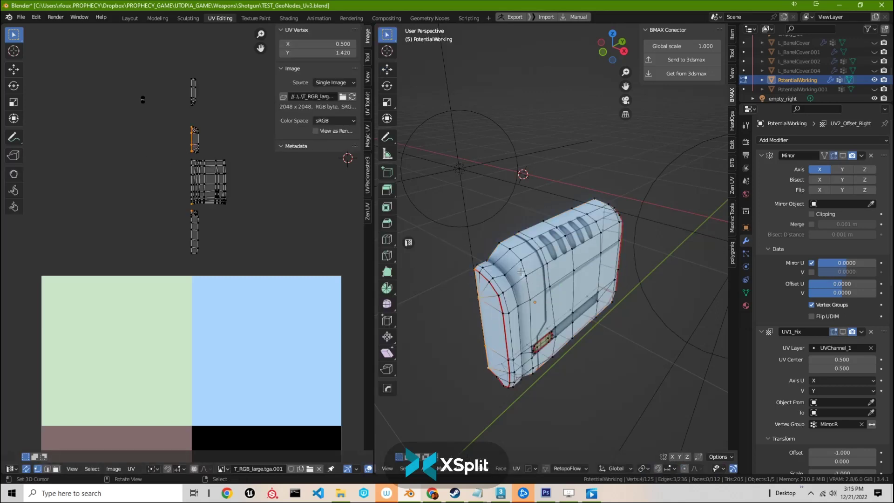
{"action": "middle_click_drag", "start_coordinate": [208, 127], "coordinate": [218, 220]}
{"action": "scroll", "coordinate": [216, 292], "scroll_direction": "up", "scroll_amount": 2}
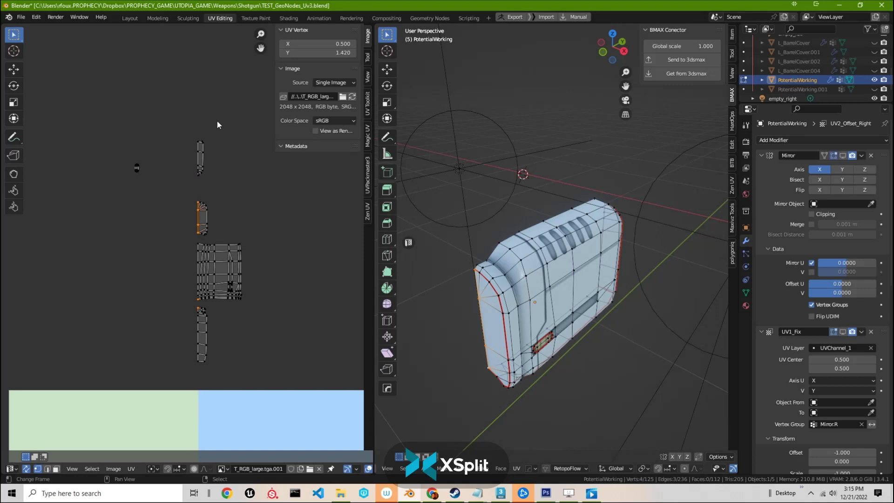
Compare the mesh's UVChannel_1 and UVChannel_2 layouts against the model, ending on UVChannel_2
{"action": "left_click", "coordinate": [745, 293]}
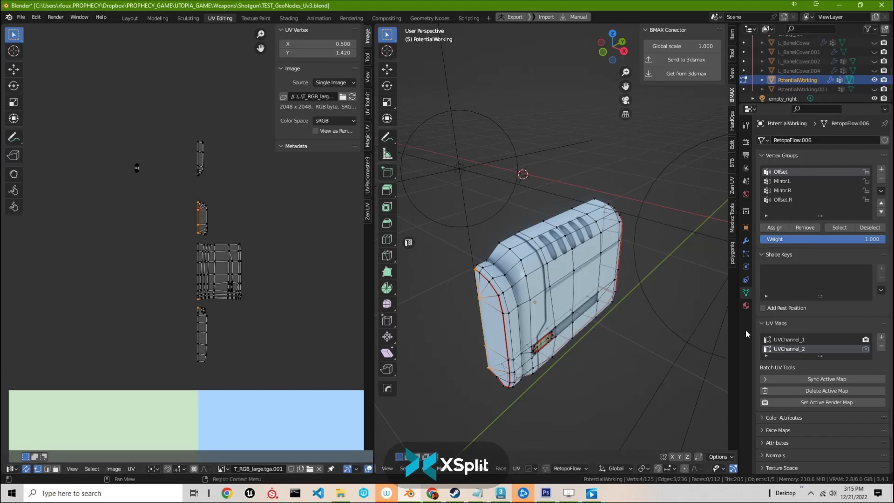
{"action": "left_click", "coordinate": [786, 340]}
{"action": "middle_click_drag", "start_coordinate": [592, 281], "coordinate": [557, 262]}
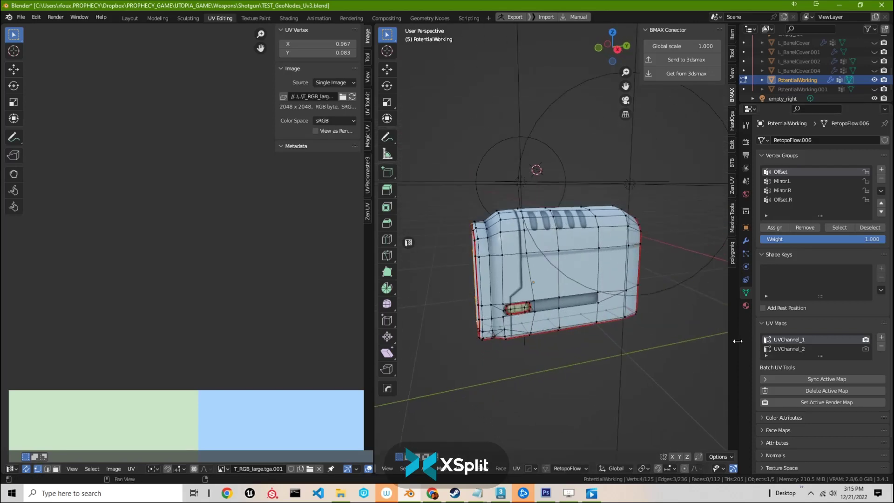
{"action": "left_click", "coordinate": [790, 351]}
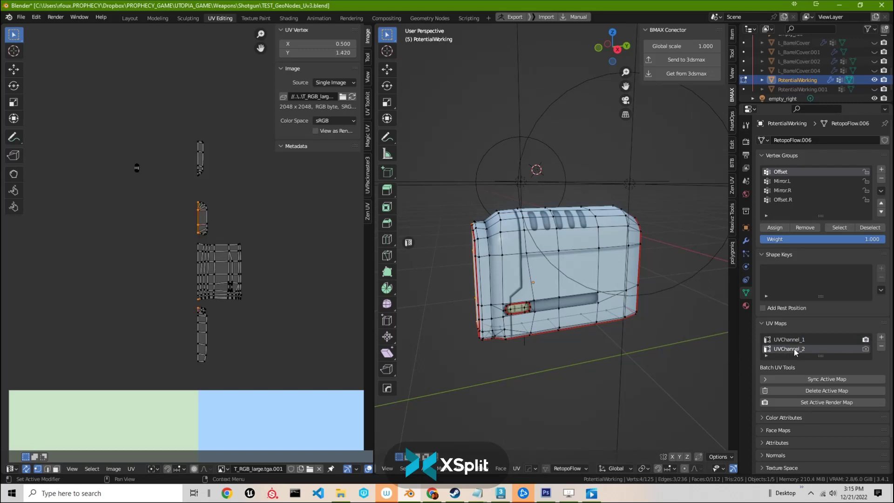
{"action": "middle_click_drag", "start_coordinate": [483, 245], "coordinate": [516, 225]}
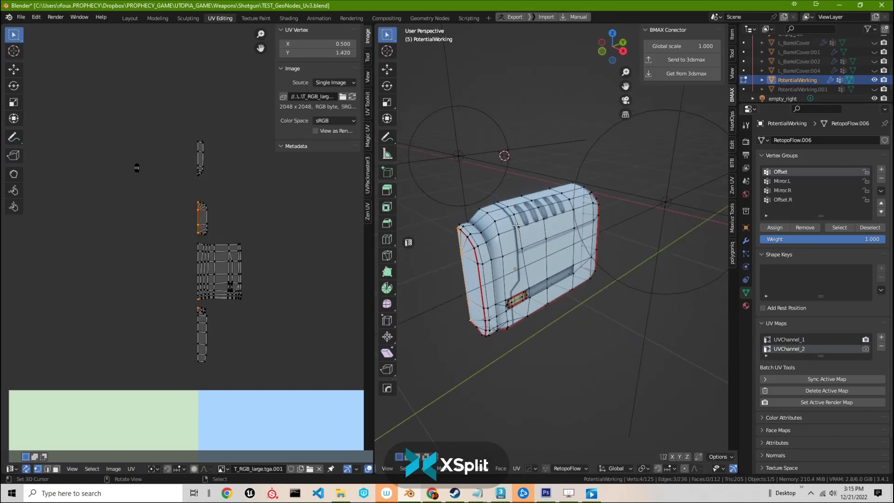
{"action": "middle_click_drag", "start_coordinate": [206, 172], "coordinate": [221, 191]}
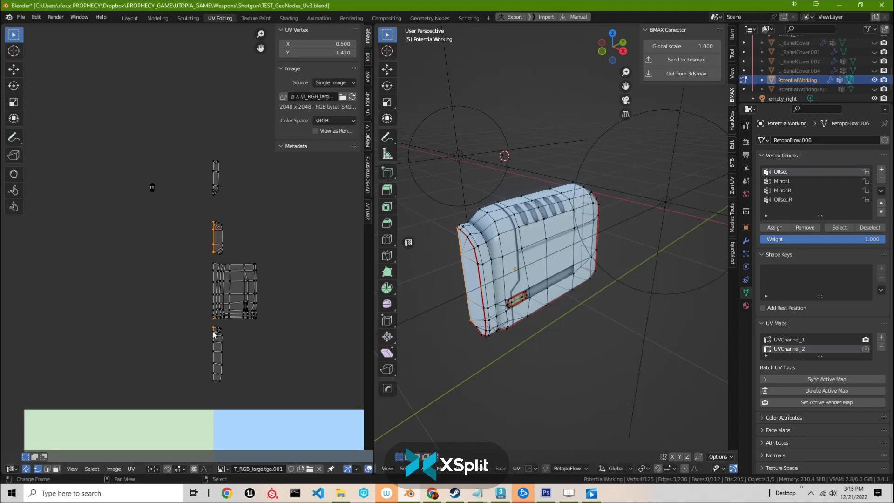
Make UVChannel_1 the active UV map and bring its full layout over the box image into view
{"action": "left_click", "coordinate": [787, 340]}
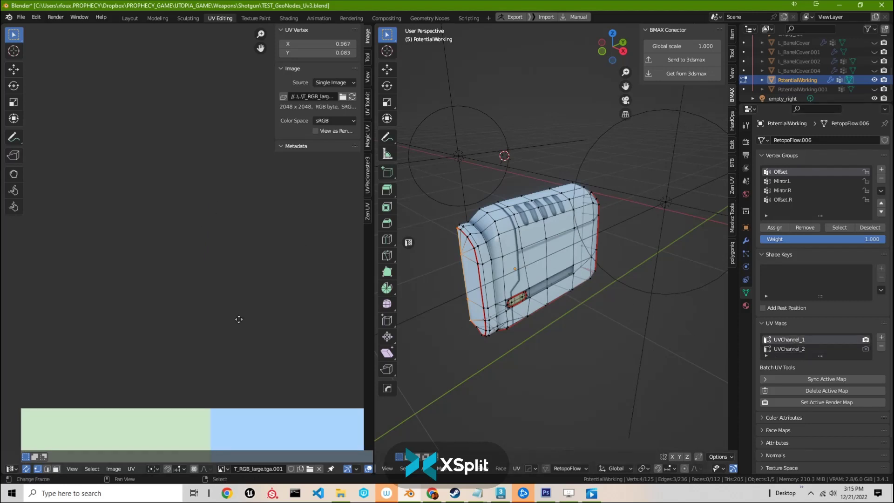
{"action": "key", "text": "Home"}
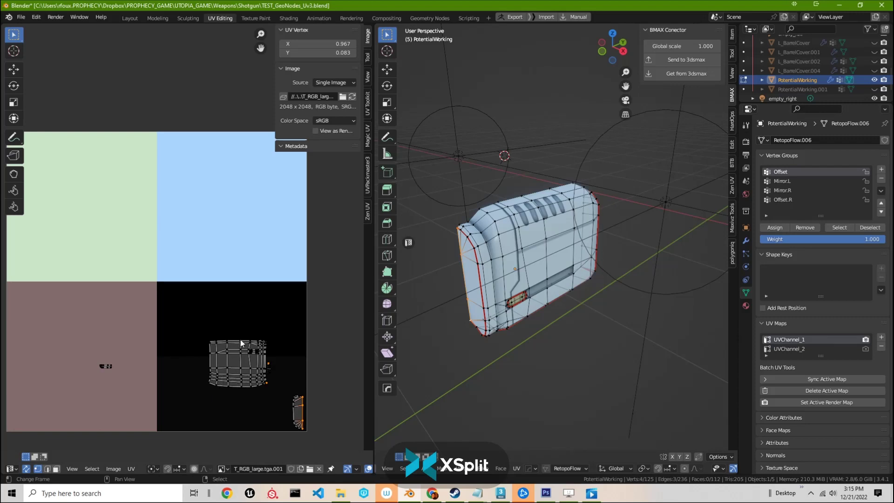
{"action": "middle_click_drag", "start_coordinate": [240, 383], "coordinate": [115, 372]}
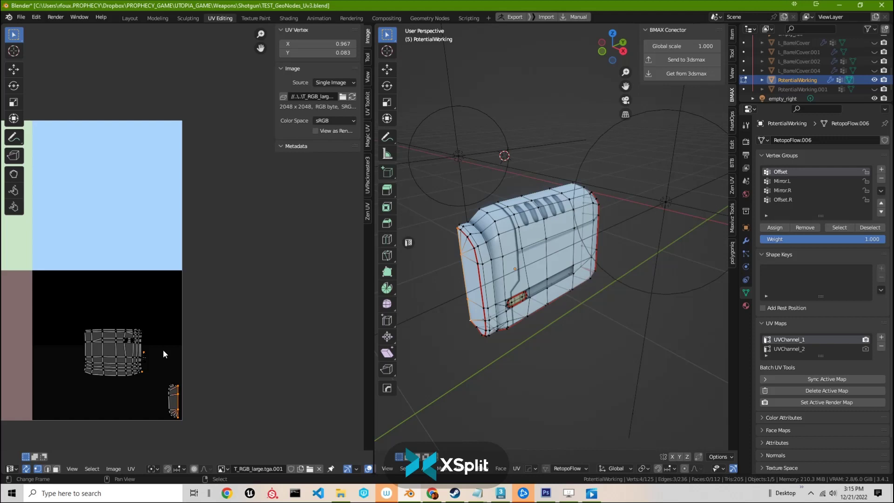
{"action": "middle_click_drag", "start_coordinate": [163, 350], "coordinate": [222, 370]}
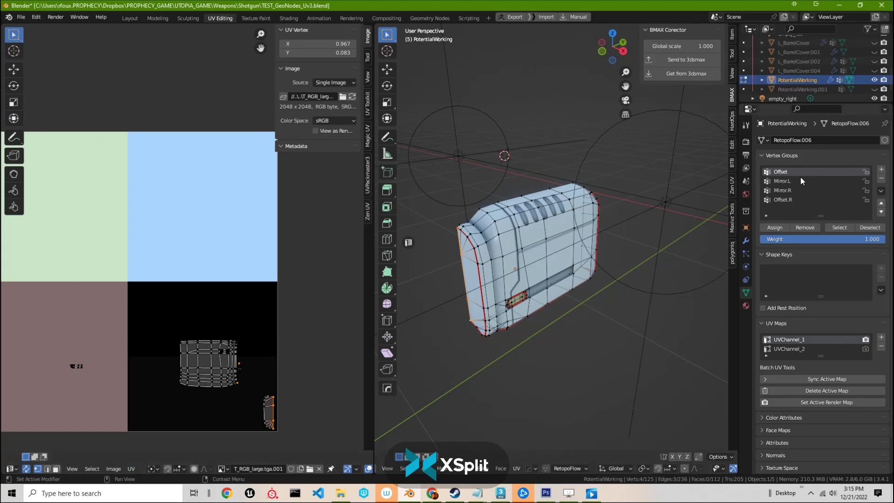
Delete the Offset.R vertex group from the mesh
{"action": "left_click", "coordinate": [787, 198]}
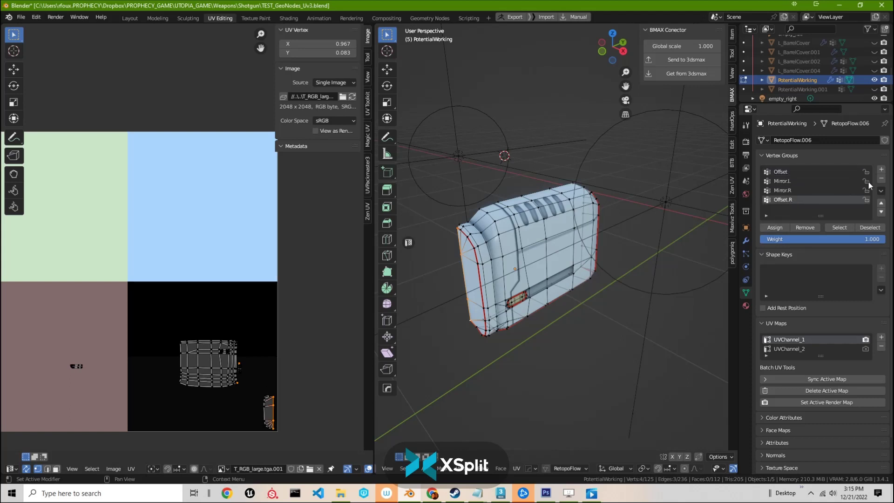
{"action": "left_click", "coordinate": [880, 178]}
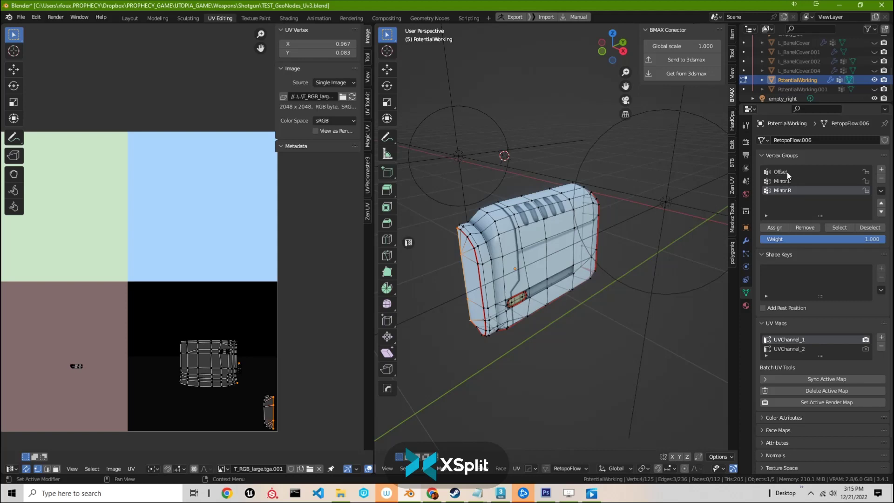
Select all linked faces of the small yellowish latch, delimited by seam, and make the Offset vertex group active
{"action": "mouse_move", "coordinate": [524, 314]}
{"action": "middle_mouse_down"}
{"action": "mouse_move", "coordinate": [521, 290]}
{"action": "mouse_move", "coordinate": [536, 306]}
{"action": "middle_mouse_up"}
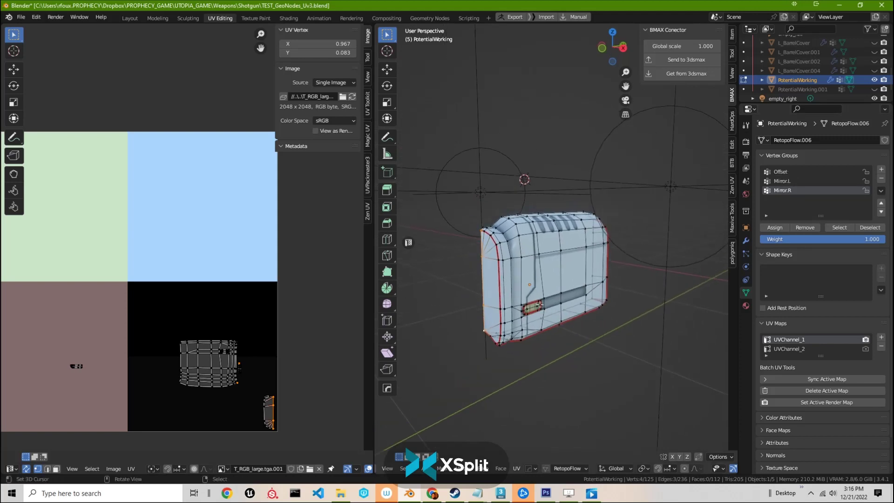
{"action": "scroll", "coordinate": [529, 309], "scroll_direction": "up", "scroll_amount": 6}
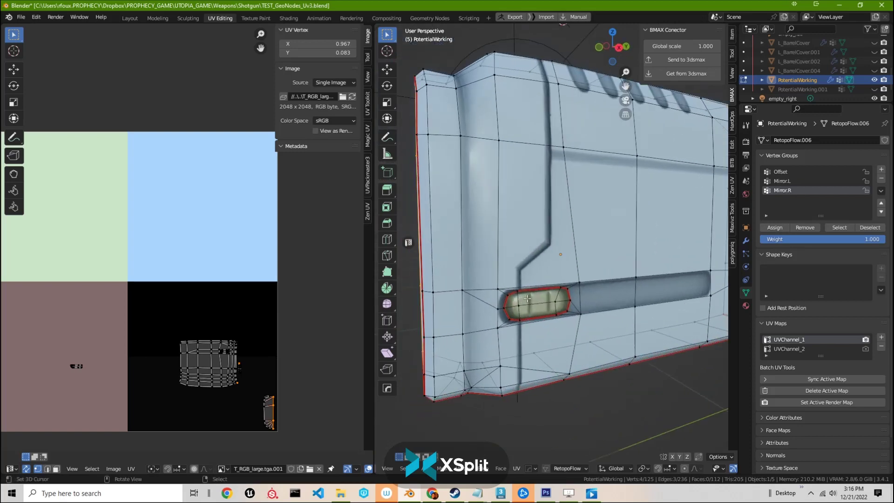
{"action": "left_click", "coordinate": [533, 309]}
{"action": "key", "text": "ctrl+l"}
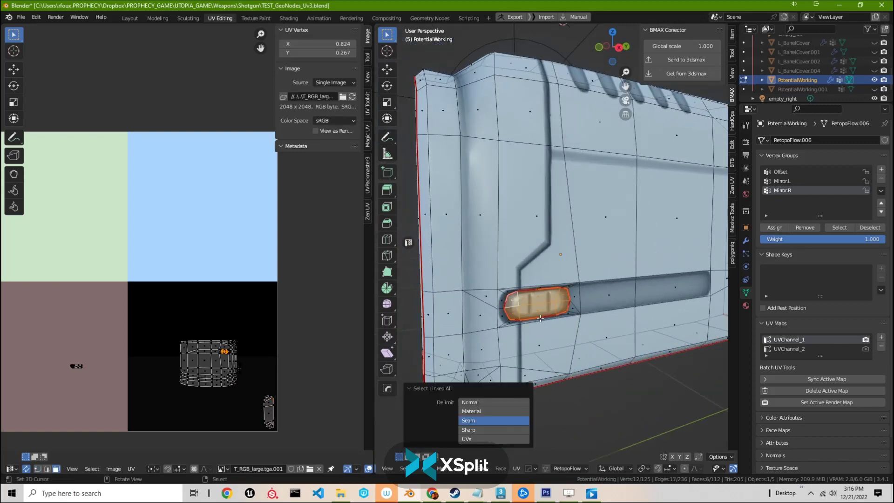
{"action": "middle_click_drag", "start_coordinate": [534, 311], "coordinate": [516, 304]}
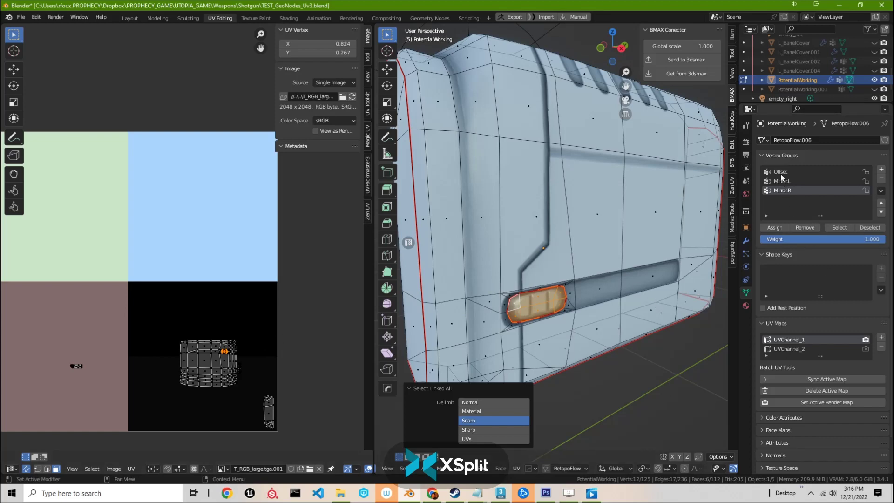
{"action": "middle_click_drag", "start_coordinate": [541, 252], "coordinate": [579, 284]}
{"action": "scroll", "coordinate": [526, 270], "scroll_direction": "down", "scroll_amount": 4}
{"action": "middle_click_drag", "start_coordinate": [553, 251], "coordinate": [529, 281]}
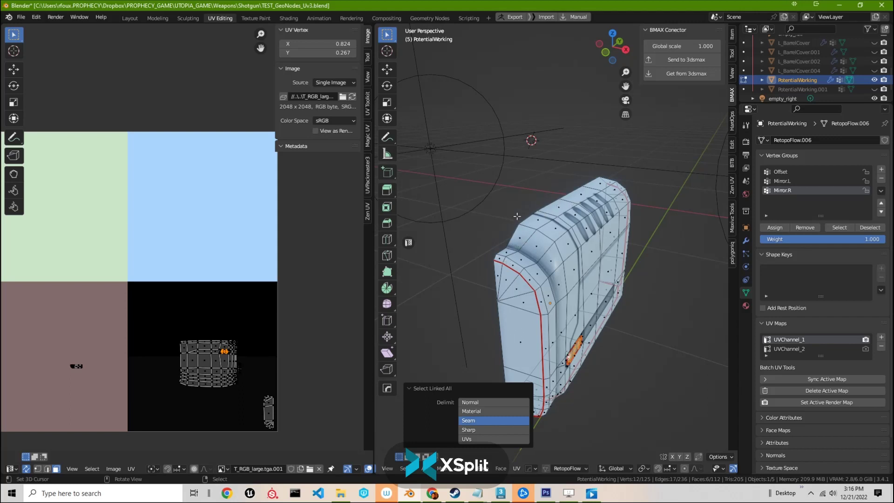
{"action": "middle_click_drag", "start_coordinate": [540, 239], "coordinate": [562, 211]}
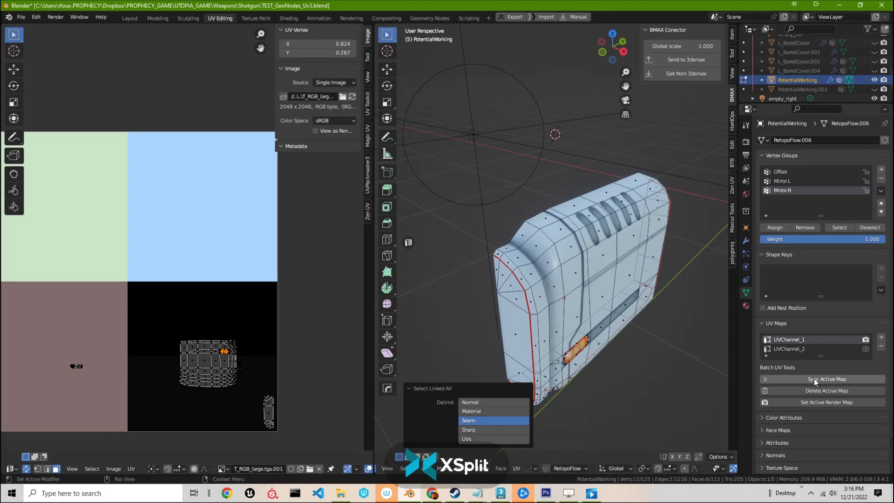
{"action": "left_click", "coordinate": [785, 174]}
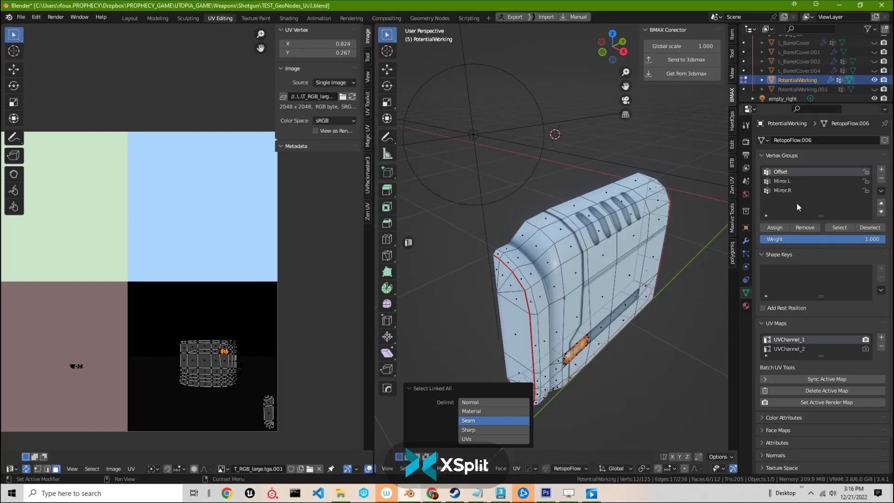
Enable the Mirror modifier's viewport display and inspect the mirrored half of the model
{"action": "left_click", "coordinate": [745, 242]}
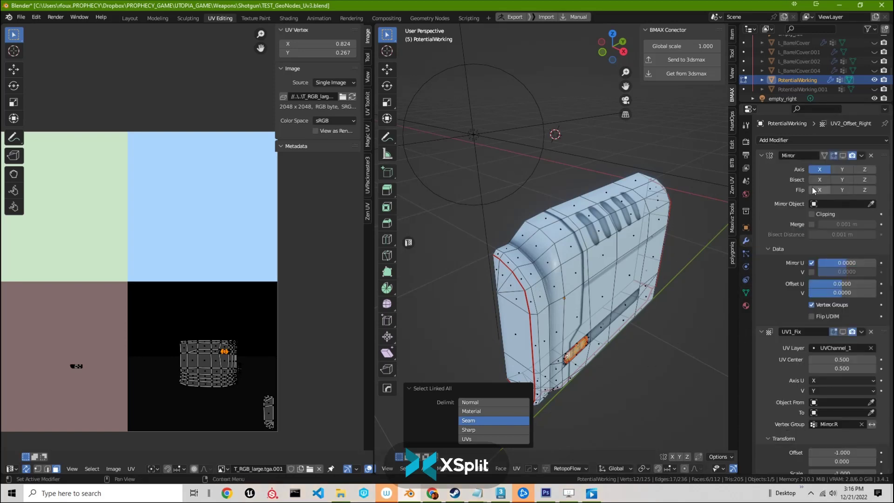
{"action": "left_click", "coordinate": [843, 155]}
{"action": "middle_click_drag", "start_coordinate": [605, 280], "coordinate": [531, 312]}
{"action": "middle_click_drag", "start_coordinate": [591, 208], "coordinate": [721, 146]}
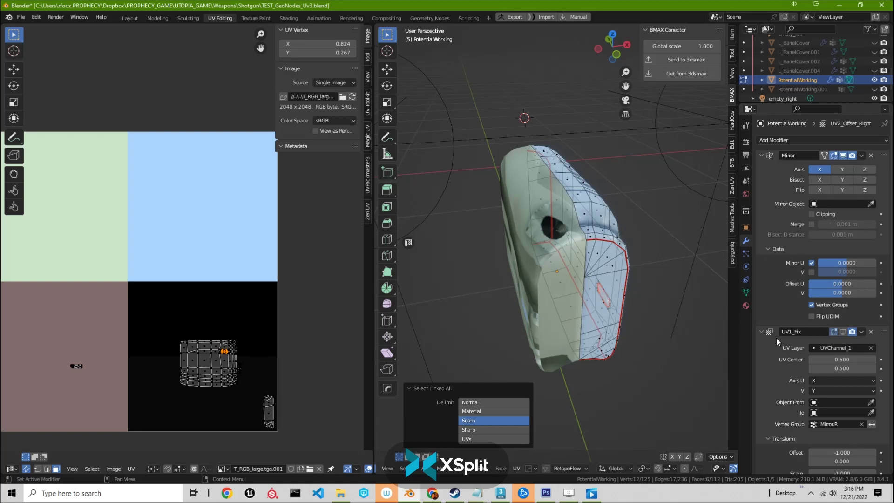
Toggle Mirror U off and back on in the Mirror modifier to compare the mirrored side's texturing
{"action": "left_click", "coordinate": [811, 263]}
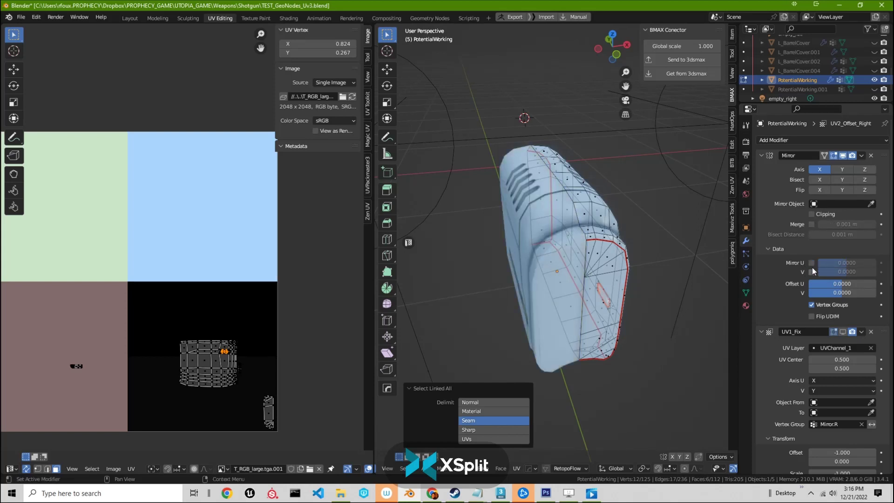
{"action": "left_click", "coordinate": [813, 265]}
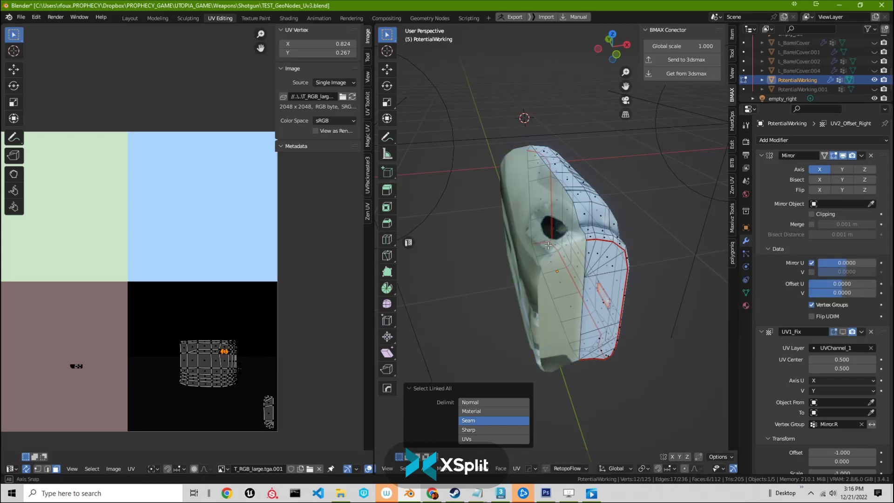
{"action": "middle_click_drag", "start_coordinate": [675, 272], "coordinate": [702, 256]}
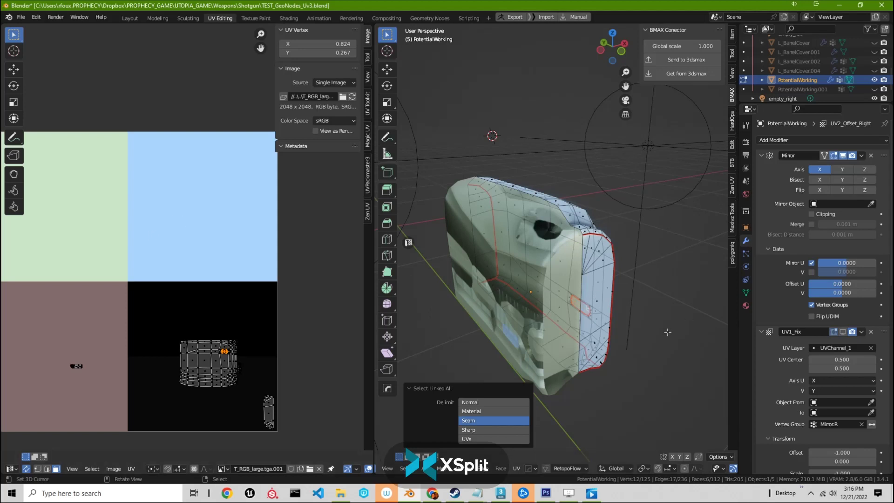
Make UVChannel_2 the active UV map and examine its islands above the colour texture
{"action": "left_click", "coordinate": [747, 293]}
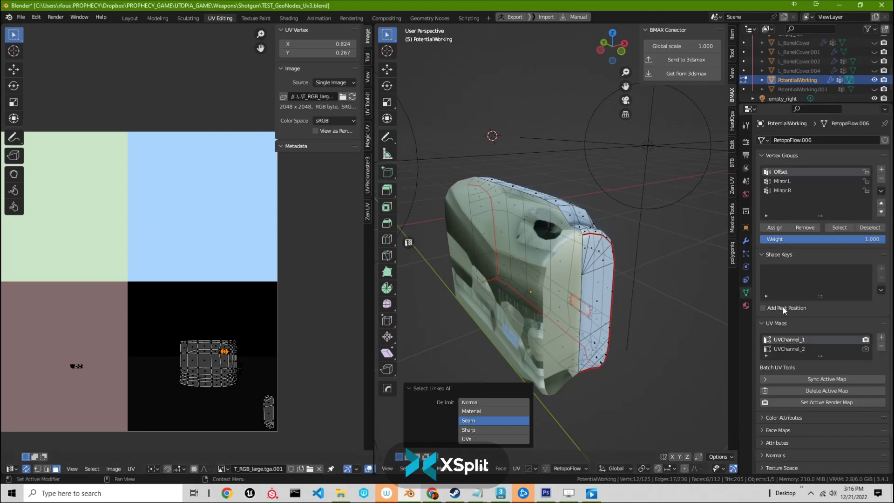
{"action": "left_click", "coordinate": [791, 348]}
{"action": "middle_click_drag", "start_coordinate": [153, 131], "coordinate": [178, 292]}
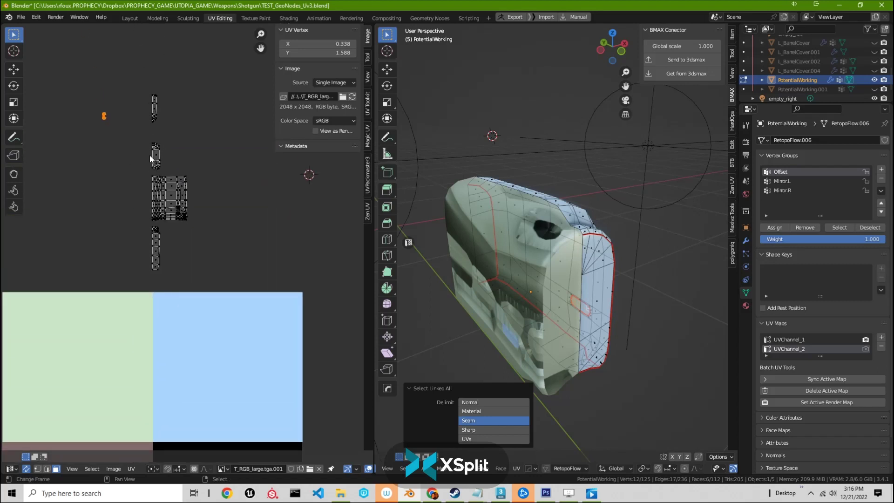
{"action": "middle_click_drag", "start_coordinate": [155, 225], "coordinate": [179, 189]}
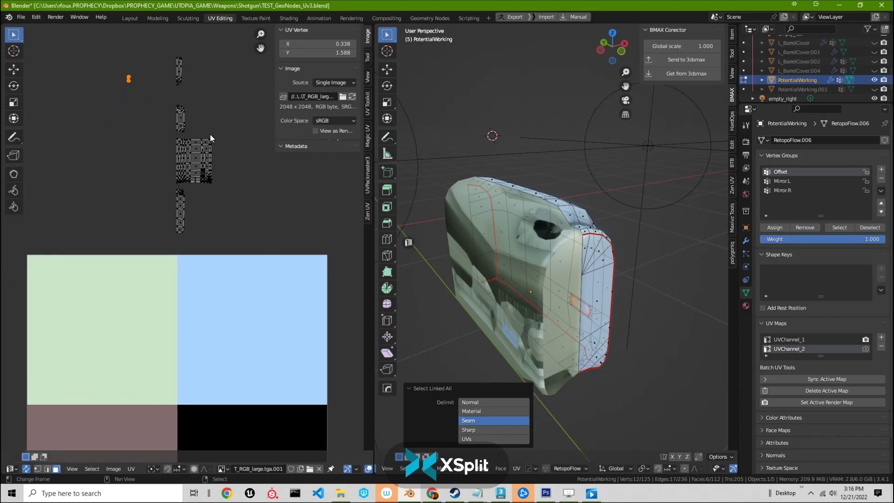
Apply the Mirror modifier in Object Mode and examine the mirrored UVChannel_2 islands back in Edit Mode
{"action": "left_click", "coordinate": [746, 241]}
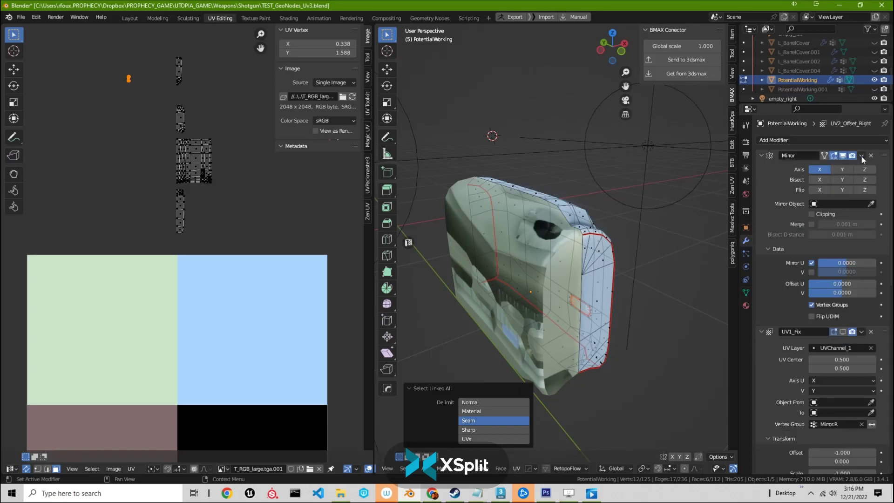
{"action": "key", "text": "ctrl+Tab"}
{"action": "left_click", "coordinate": [498, 208]}
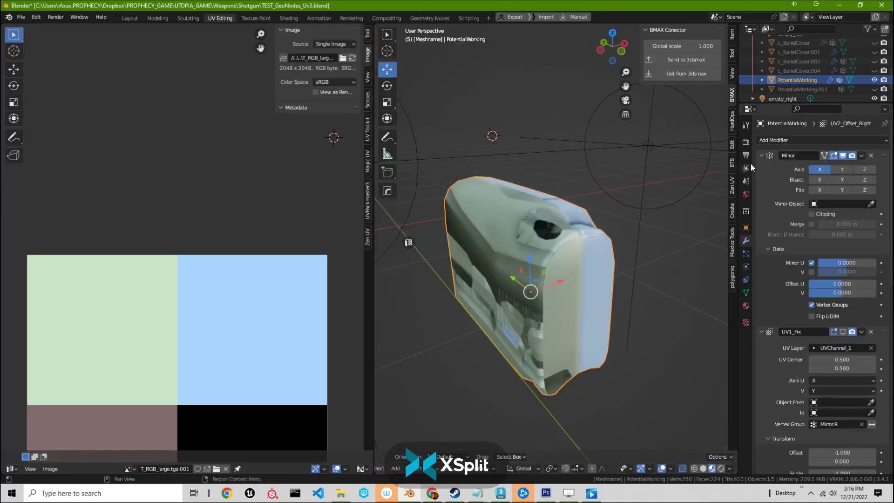
{"action": "left_click", "coordinate": [861, 155]}
{"action": "left_click", "coordinate": [828, 165]}
{"action": "key", "text": "ctrl+Tab"}
{"action": "left_click", "coordinate": [573, 279]}
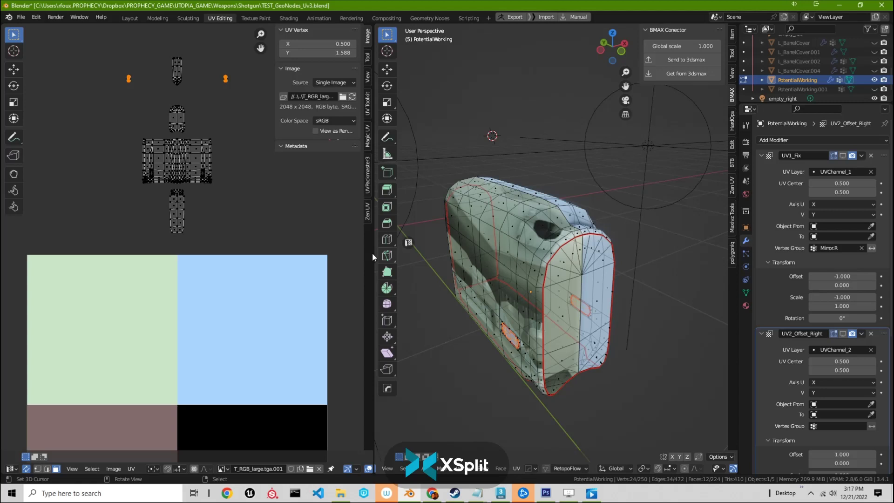
{"action": "middle_click_drag", "start_coordinate": [172, 77], "coordinate": [175, 133]}
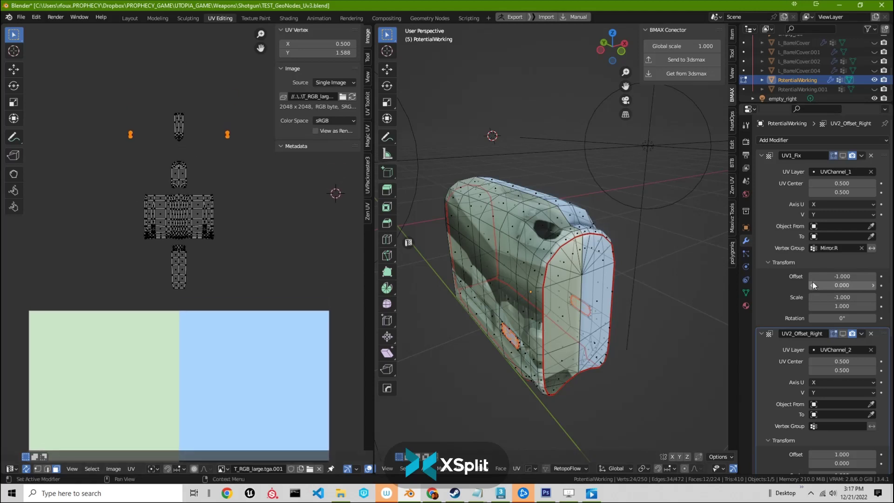
Switch the active UV map to UVChannel_1 and compare the original islands with their mirrored counterparts on the texture
{"action": "left_click", "coordinate": [746, 293]}
{"action": "left_click", "coordinate": [809, 340]}
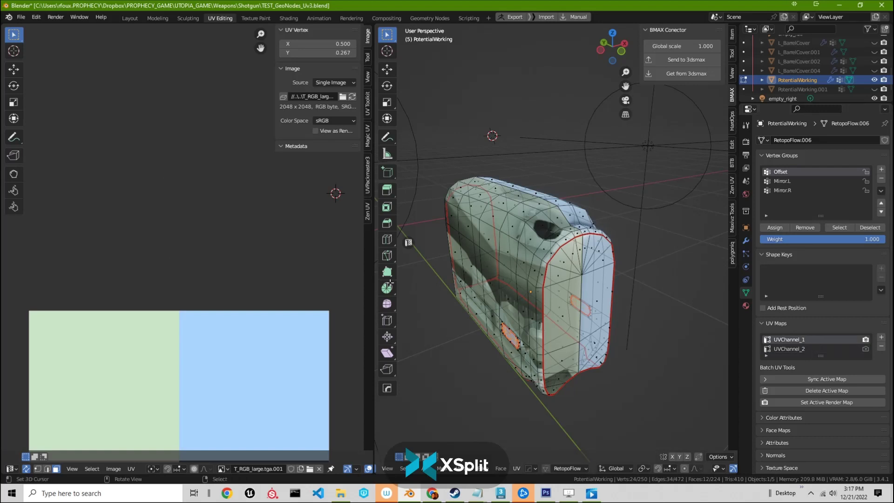
{"action": "middle_click_drag", "start_coordinate": [261, 410], "coordinate": [261, 280]}
{"action": "scroll", "coordinate": [255, 308], "scroll_direction": "down", "scroll_amount": 4}
{"action": "middle_click_drag", "start_coordinate": [250, 324], "coordinate": [245, 299]}
{"action": "scroll", "coordinate": [256, 321], "scroll_direction": "up", "scroll_amount": 3}
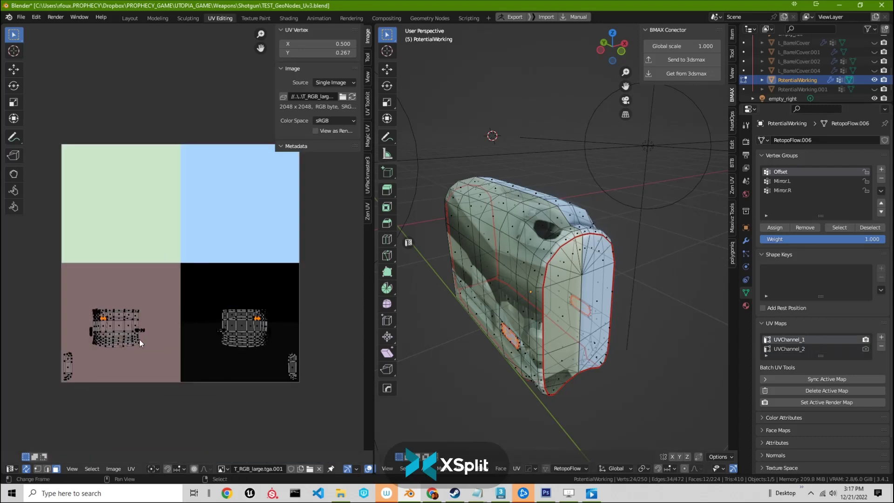
{"action": "middle_click_drag", "start_coordinate": [128, 348], "coordinate": [136, 347]}
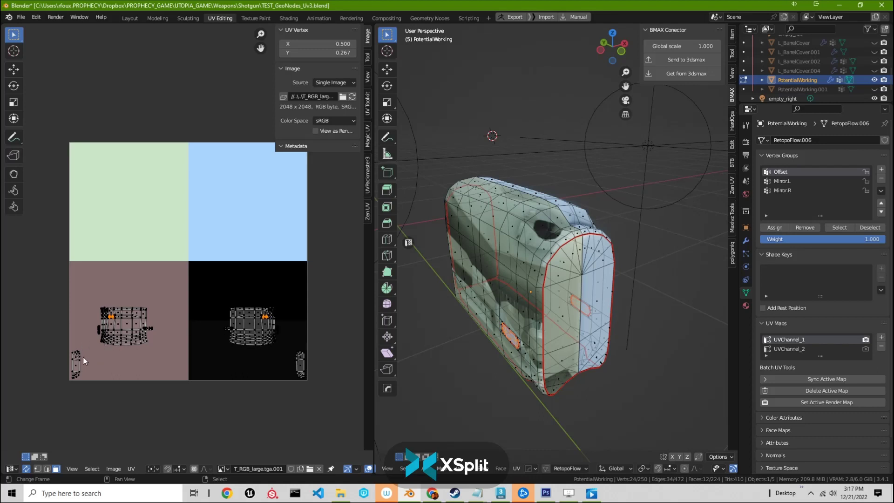
{"action": "scroll", "coordinate": [205, 322], "scroll_direction": "up", "scroll_amount": 6}
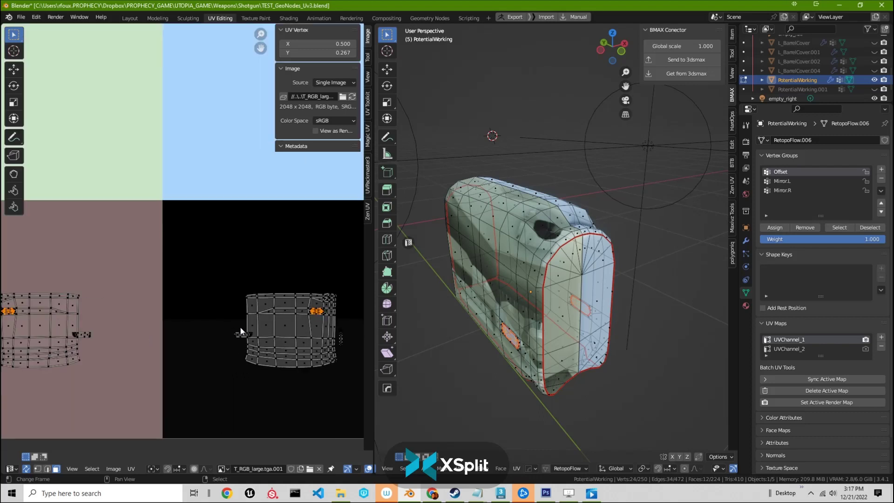
{"action": "scroll", "coordinate": [247, 336], "scroll_direction": "down", "scroll_amount": 3}
{"action": "scroll", "coordinate": [63, 339], "scroll_direction": "down", "scroll_amount": 4}
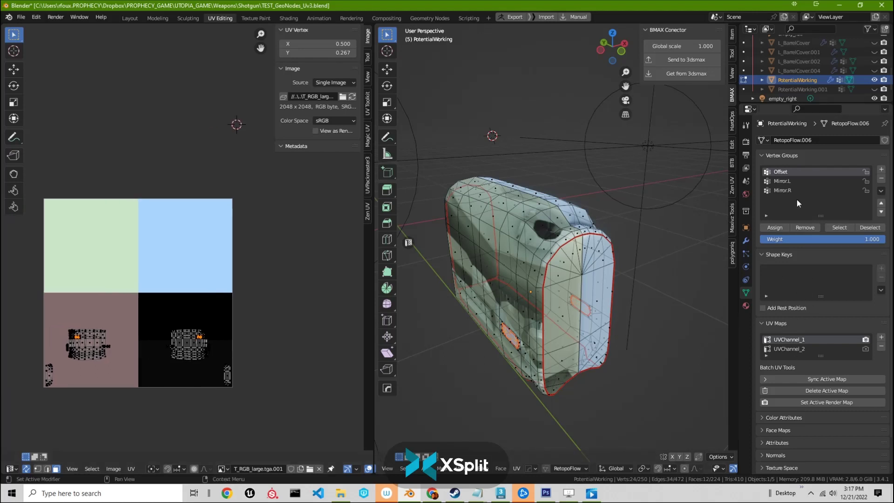
Return to Object Mode and undo the application of the Mirror modifier
{"action": "left_click", "coordinate": [745, 241]}
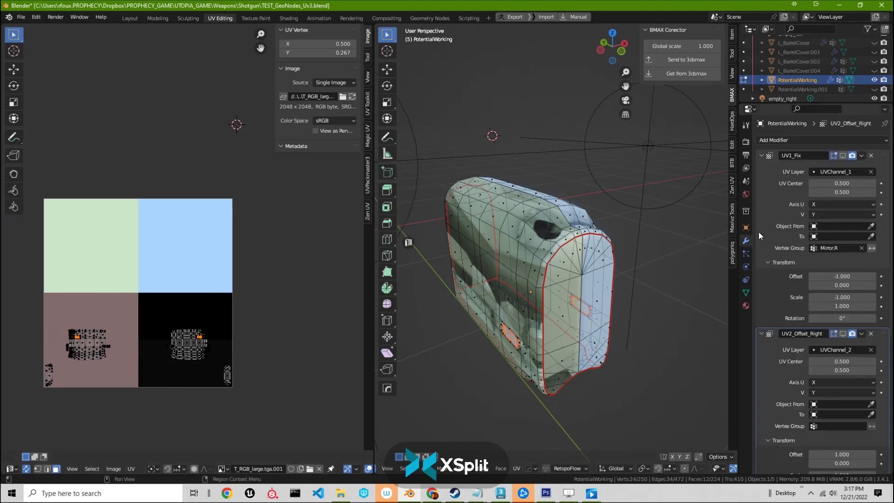
{"action": "left_click", "coordinate": [843, 156]}
{"action": "key", "text": "Tab"}
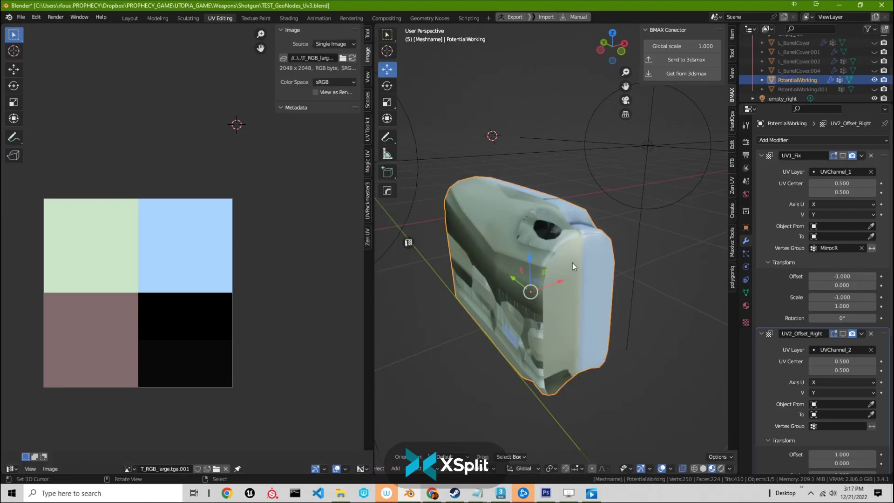
{"action": "key", "text": "ctrl+z"}
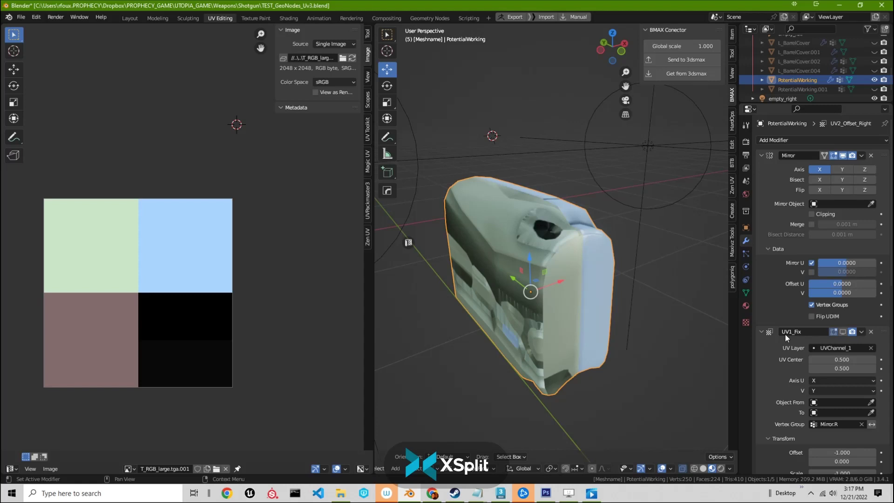
Enable the UV1_Fix modifier's viewport display and inspect the texture on the mirrored side and the modifier's transform settings
{"action": "left_click", "coordinate": [843, 331]}
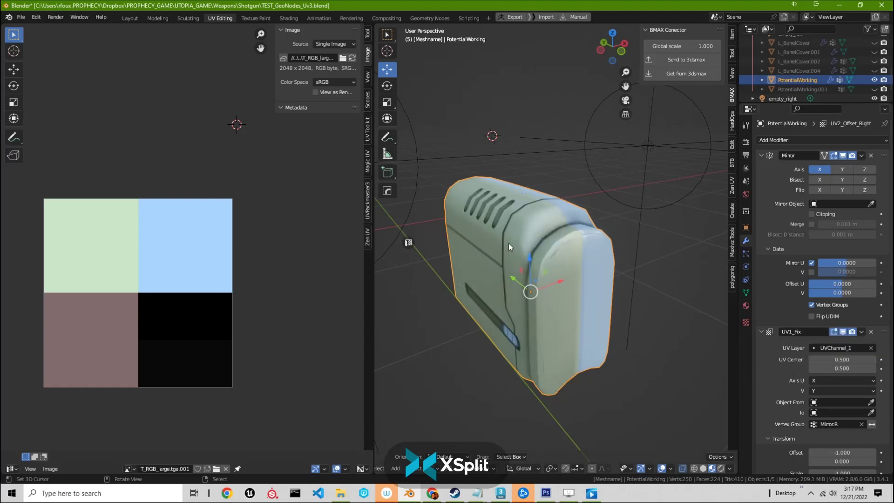
{"action": "middle_click_drag", "start_coordinate": [508, 243], "coordinate": [541, 219]}
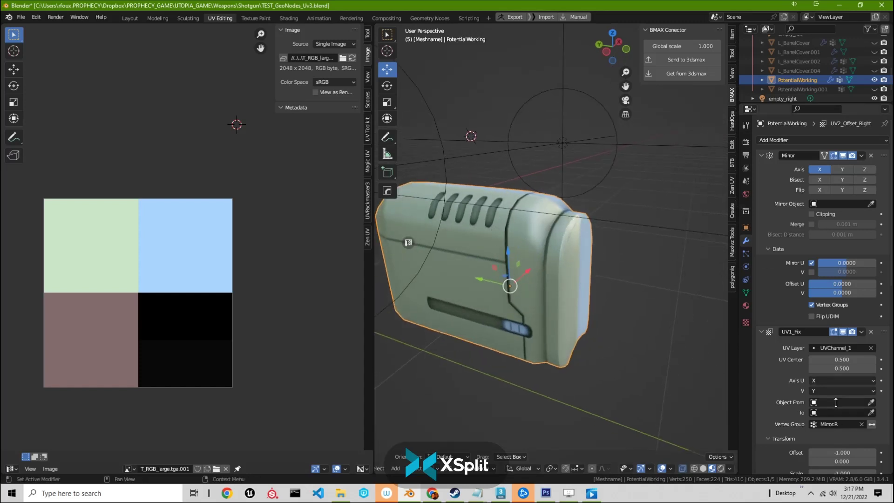
{"action": "scroll", "coordinate": [812, 402], "scroll_direction": "down", "scroll_amount": 3}
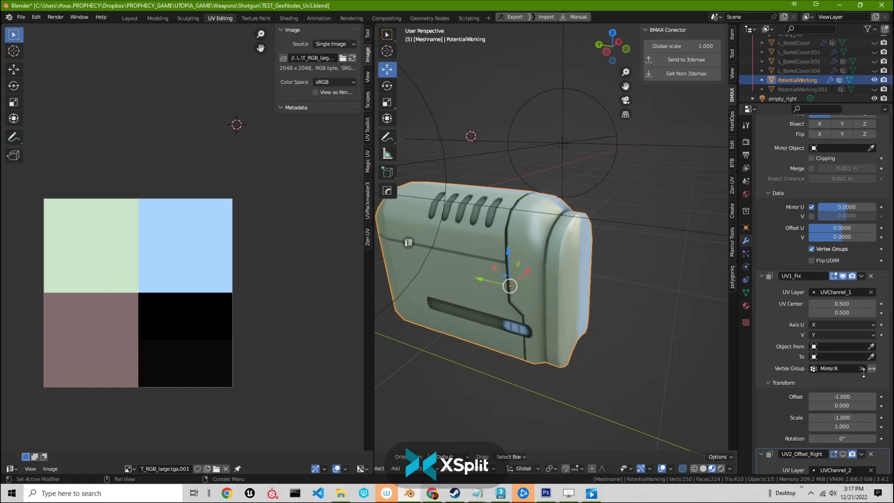
Select the geometry belonging to the Mirror.L vertex group in Edit Mode and return to Object Mode
{"action": "left_click", "coordinate": [745, 293]}
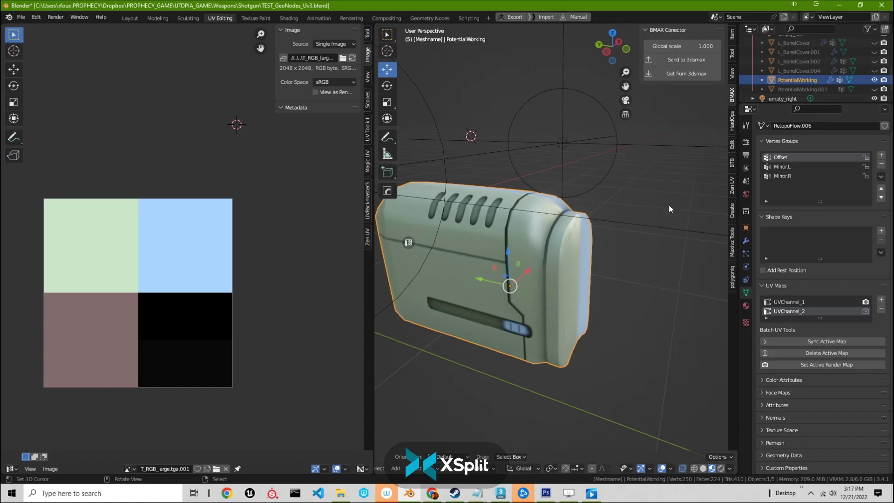
{"action": "middle_click_drag", "start_coordinate": [558, 260], "coordinate": [589, 233]}
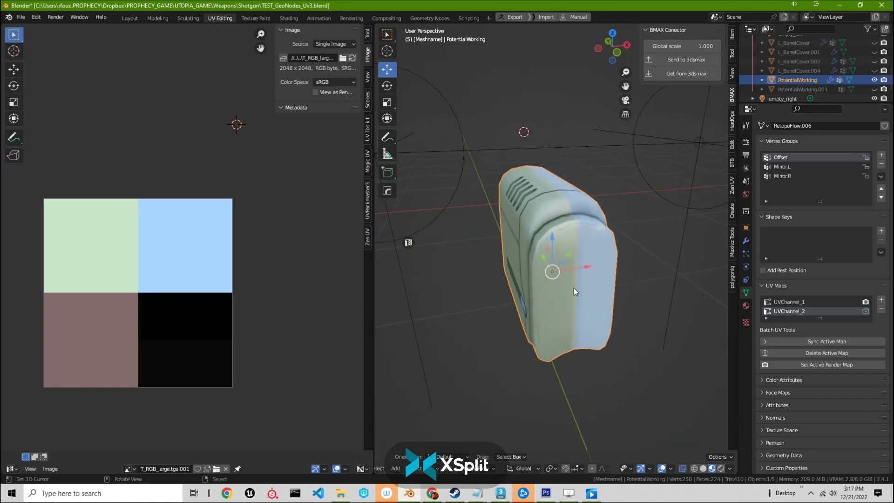
{"action": "middle_click_drag", "start_coordinate": [573, 288], "coordinate": [600, 280]}
{"action": "key", "text": "Tab"}
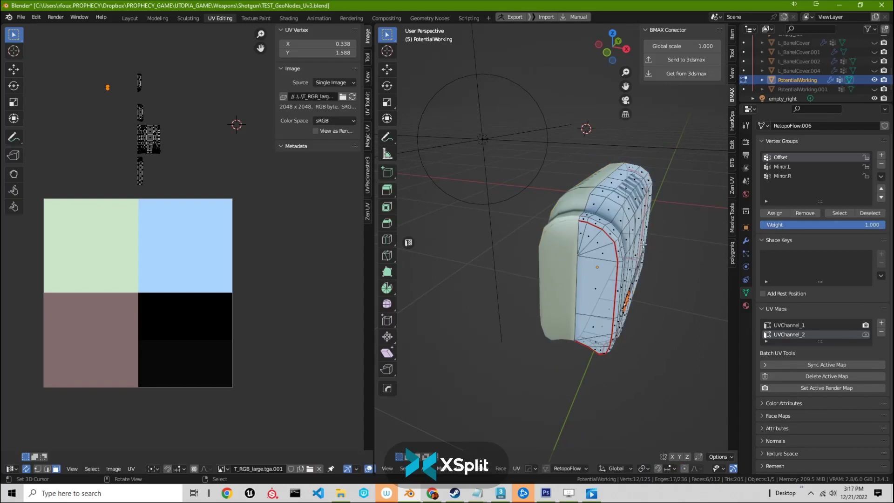
{"action": "left_click", "coordinate": [785, 167]}
{"action": "left_click", "coordinate": [840, 213]}
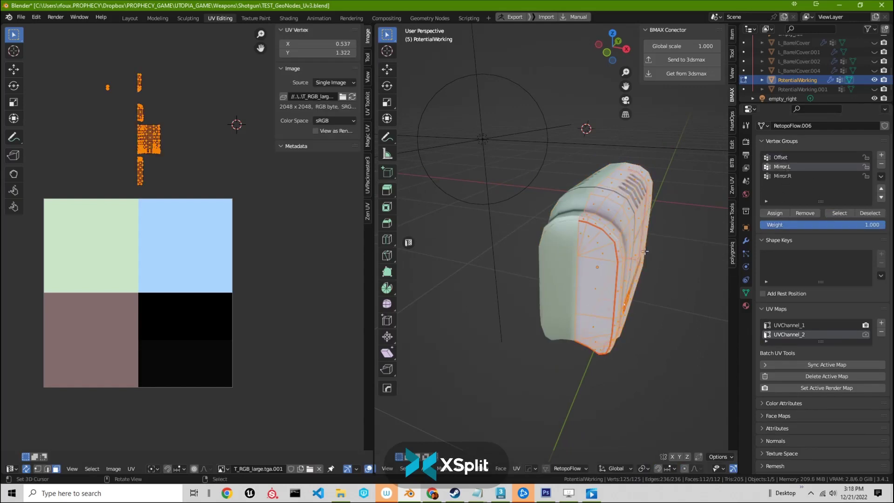
{"action": "key", "text": "ctrl+Tab"}
{"action": "left_click", "coordinate": [579, 252]}
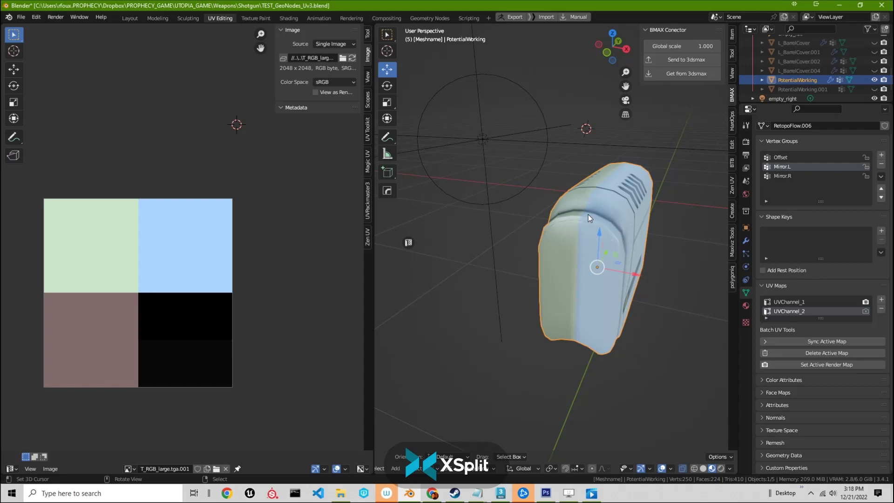
Review the Mirror modifier's Vertex Groups option and make Mirror.R the active vertex group
{"action": "left_click", "coordinate": [746, 240]}
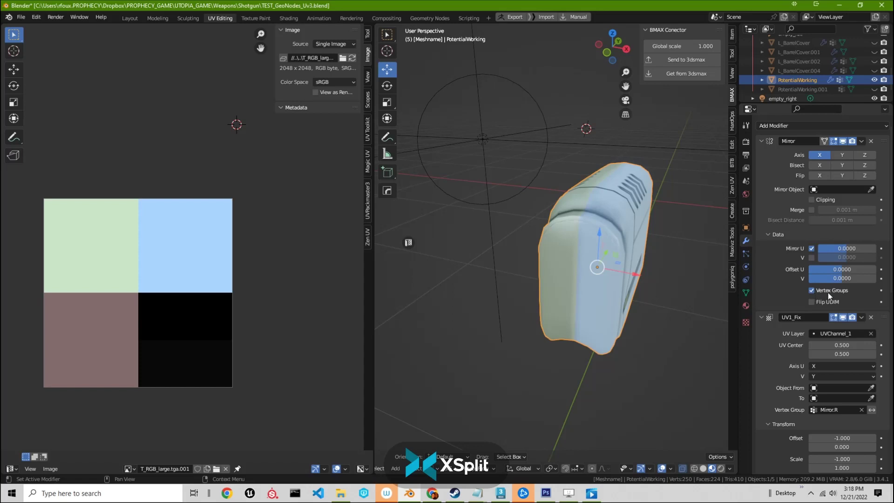
{"action": "left_click", "coordinate": [745, 292]}
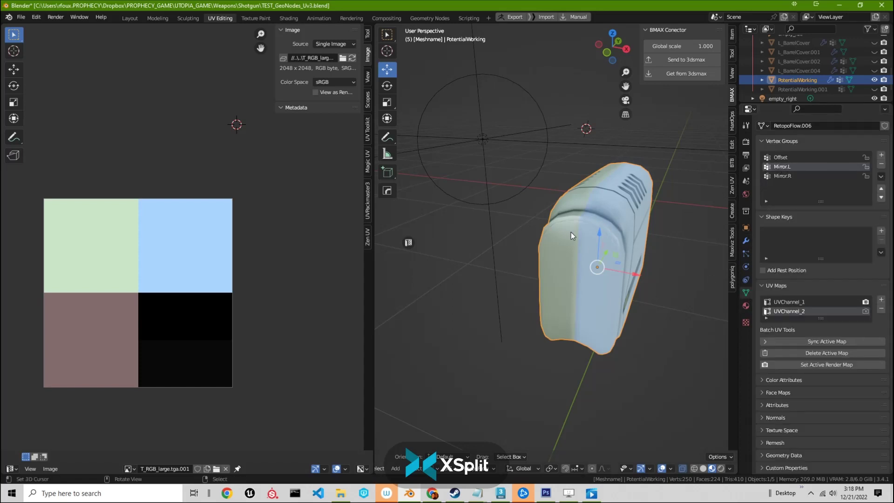
{"action": "middle_click_drag", "start_coordinate": [571, 232], "coordinate": [586, 230]}
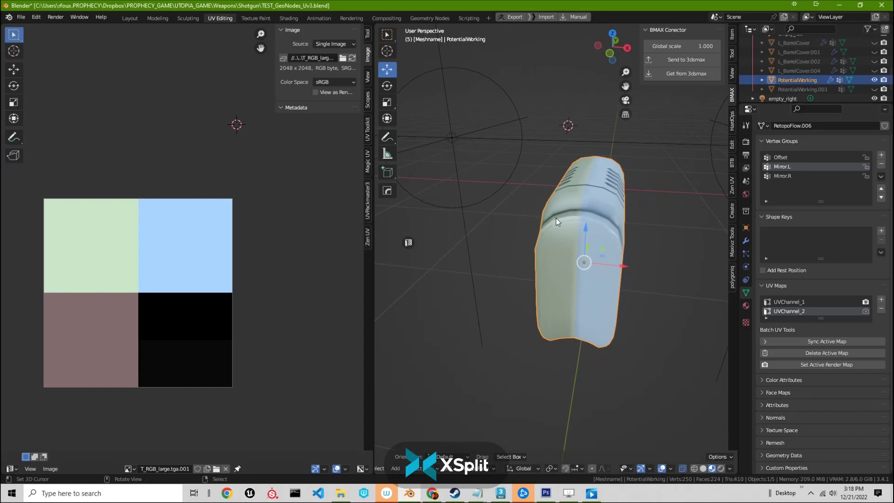
{"action": "left_click", "coordinate": [778, 176]}
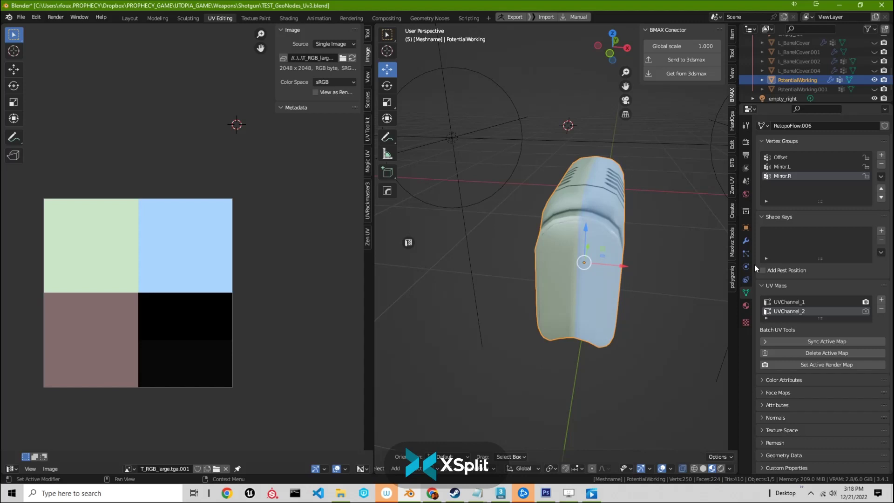
Return to Edit Mode and review the UV1_Fix modifier's vertex group, offset and scale against the mirrored half
{"action": "left_click", "coordinate": [746, 241]}
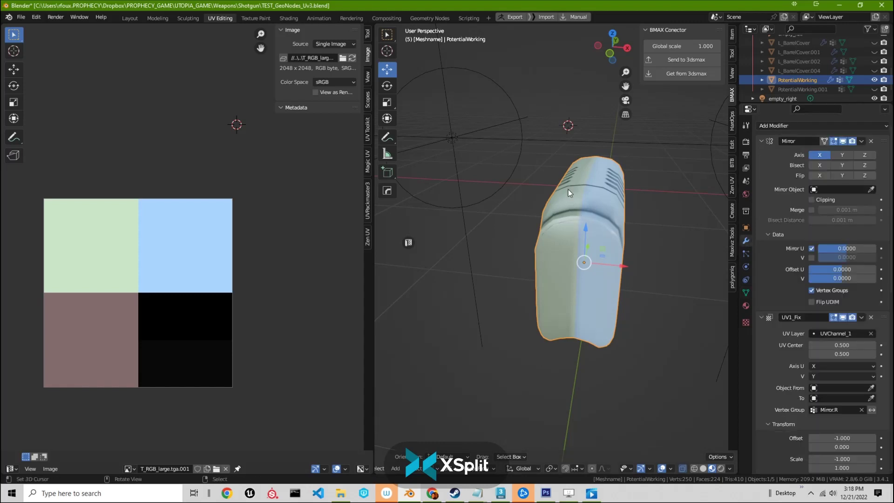
{"action": "middle_click_drag", "start_coordinate": [565, 271], "coordinate": [588, 212]}
{"action": "key", "text": "Tab"}
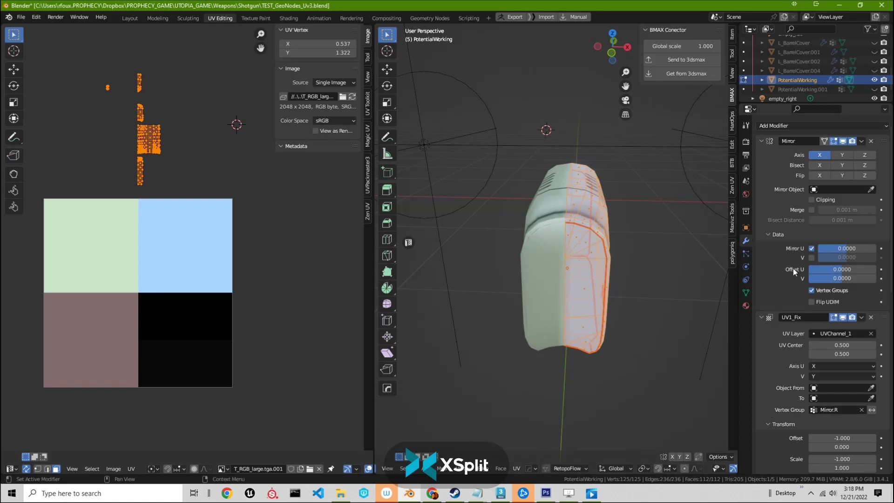
{"action": "scroll", "coordinate": [810, 395], "scroll_direction": "down", "scroll_amount": 2}
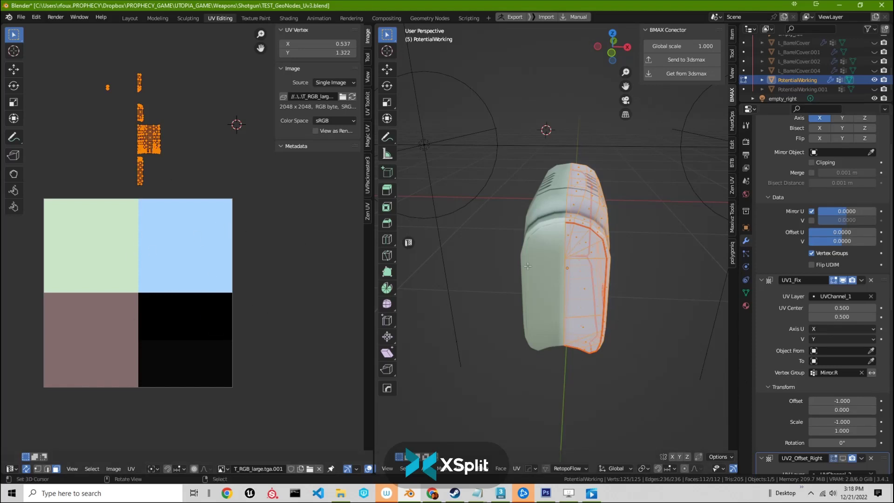
Make UVChannel_1 the active UV map and examine where the selected islands and their mirrored offset fall on the texture
{"action": "left_click", "coordinate": [746, 293]}
{"action": "left_click", "coordinate": [794, 304]}
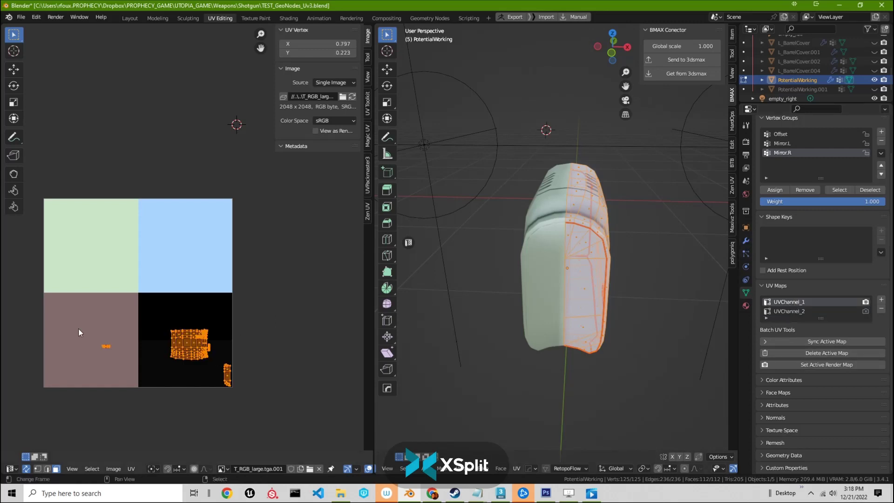
{"action": "middle_click_drag", "start_coordinate": [177, 339], "coordinate": [208, 335]}
{"action": "middle_click_drag", "start_coordinate": [23, 333], "coordinate": [134, 336]}
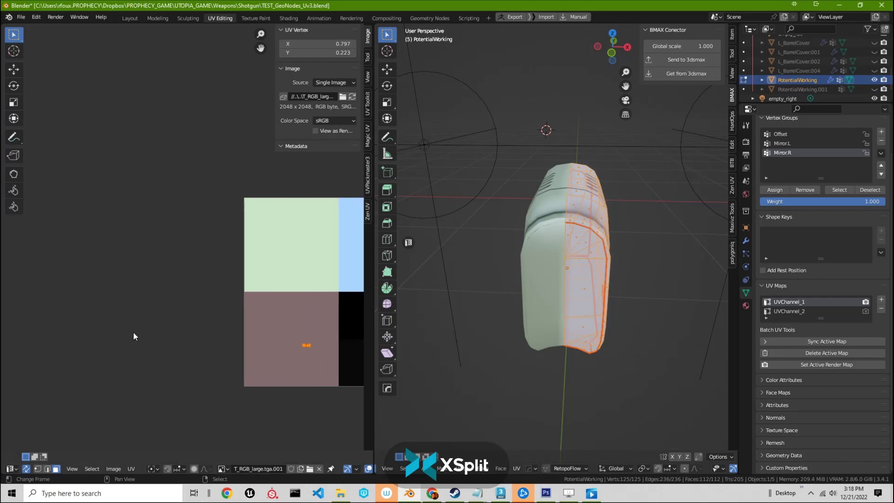
{"action": "middle_click_drag", "start_coordinate": [258, 348], "coordinate": [88, 344]}
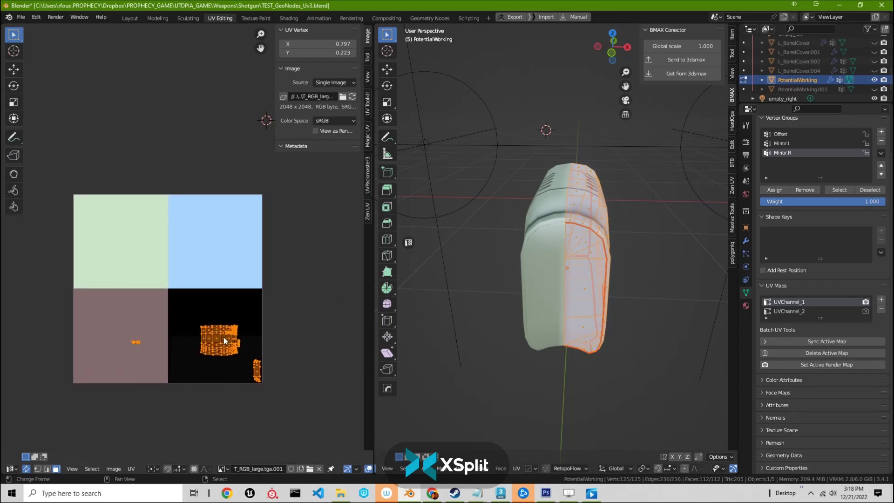
{"action": "middle_click_drag", "start_coordinate": [186, 336], "coordinate": [126, 342]}
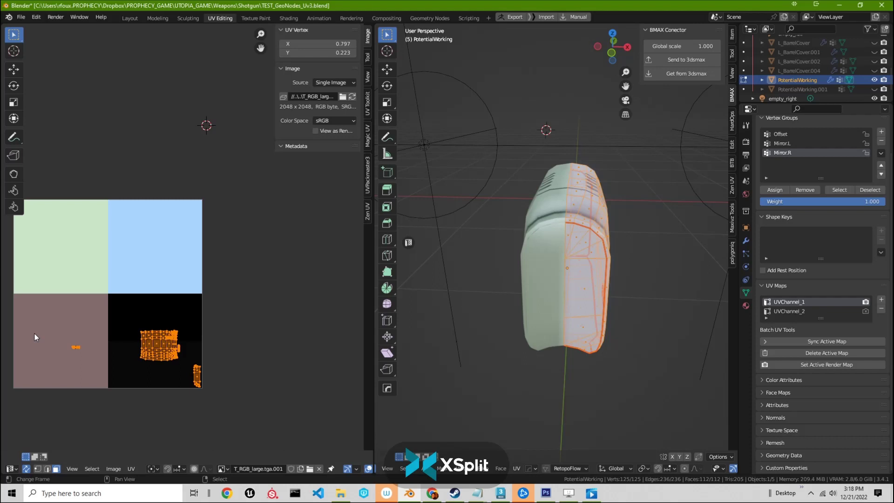
{"action": "middle_click_drag", "start_coordinate": [207, 362], "coordinate": [149, 354]}
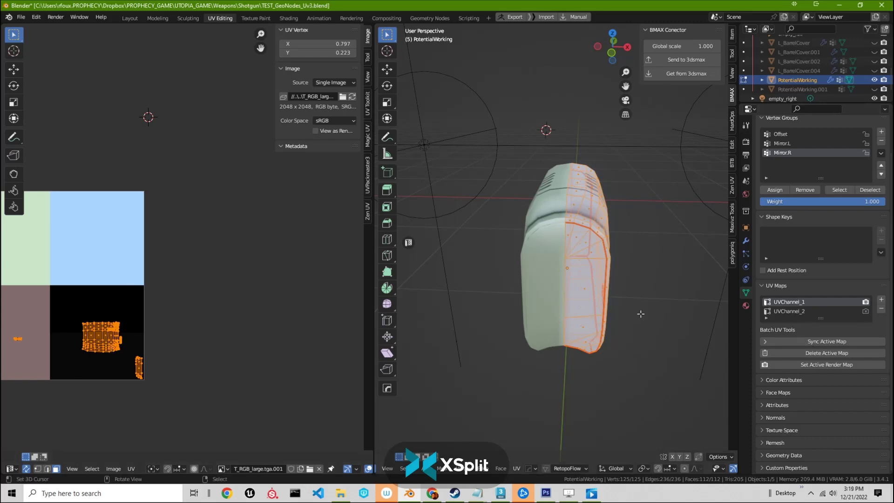
Review the Mirror and UV1_Fix modifier settings against the UVChannel_1 islands and the model's centre seam
{"action": "left_click", "coordinate": [746, 241]}
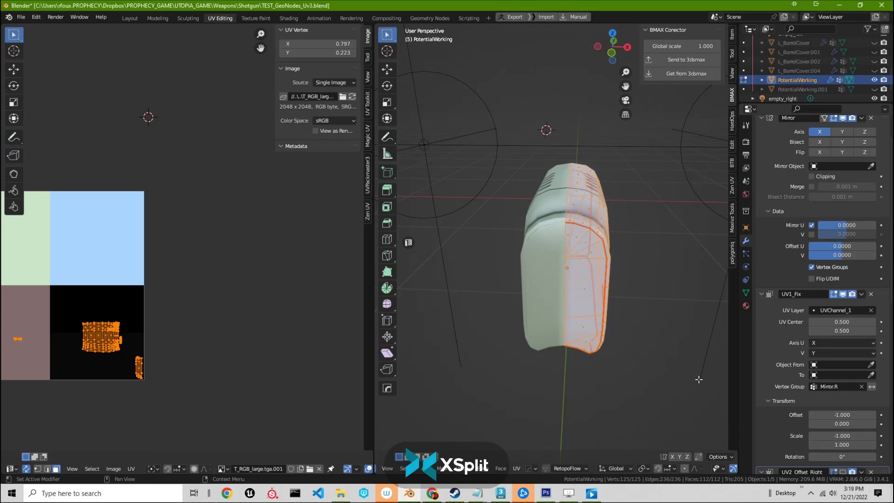
{"action": "middle_click_drag", "start_coordinate": [77, 299], "coordinate": [94, 323]}
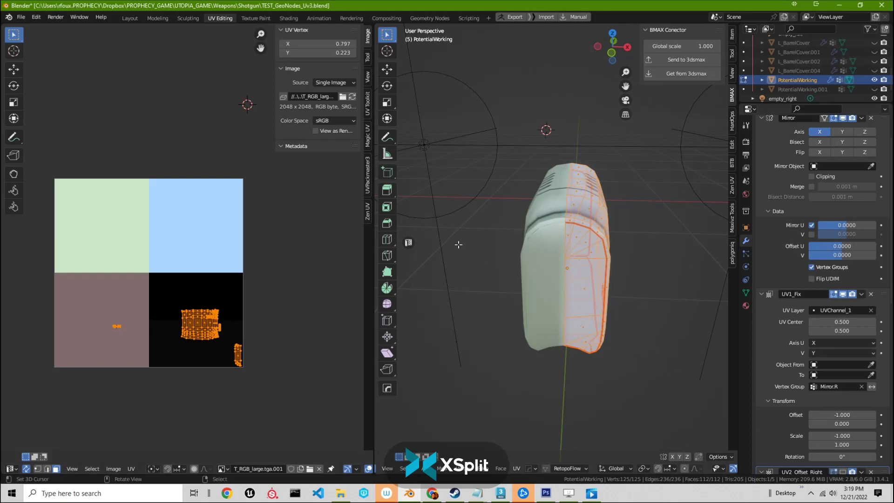
{"action": "middle_click_drag", "start_coordinate": [559, 272], "coordinate": [524, 246]}
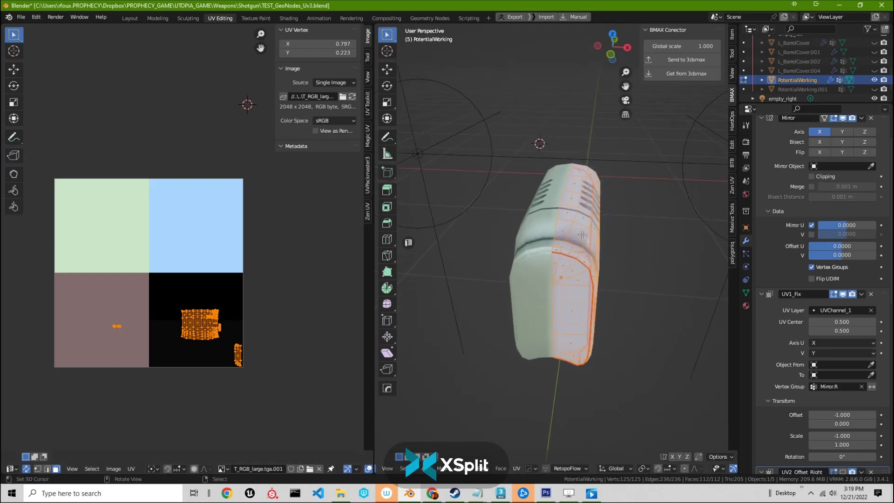
{"action": "scroll", "coordinate": [542, 262], "scroll_direction": "up", "scroll_amount": 3}
{"action": "key", "text": "ctrl+Tab"}
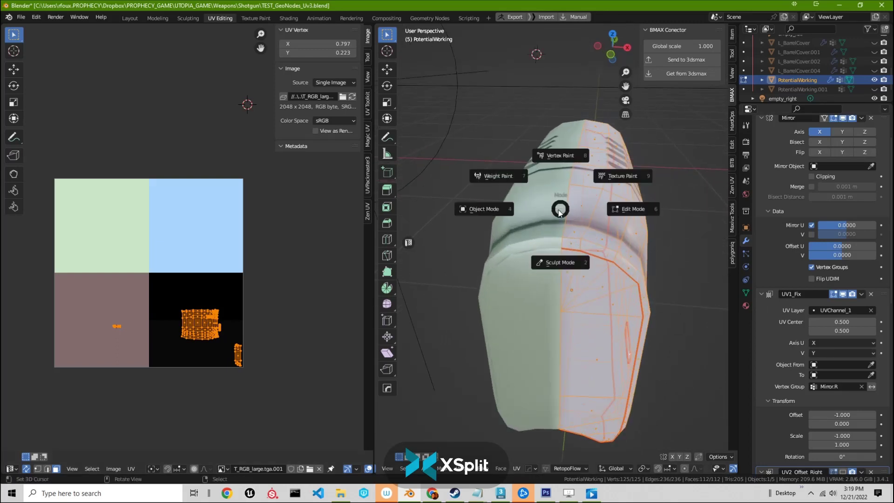
{"action": "left_click", "coordinate": [655, 216]}
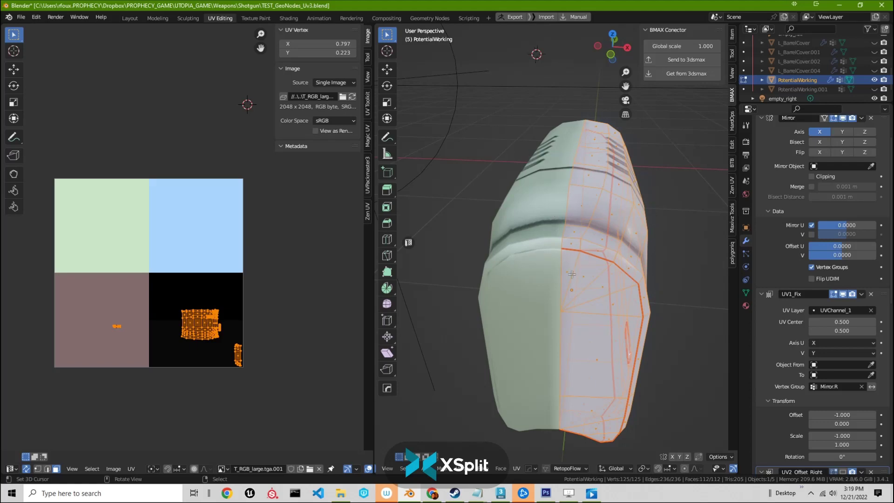
{"action": "middle_click_drag", "start_coordinate": [629, 295], "coordinate": [608, 180]}
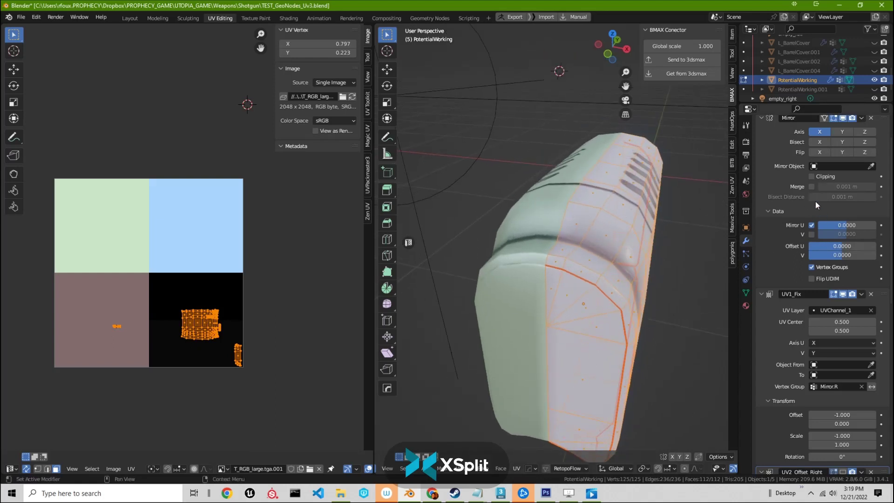
Enable Merge on the Mirror modifier and examine its effect on the centre seam and the shading of both halves
{"action": "left_click", "coordinate": [811, 186]}
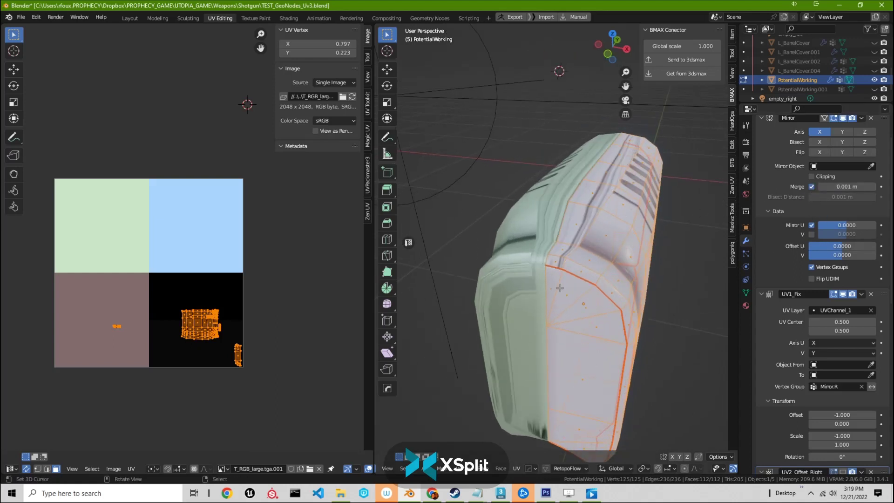
{"action": "middle_click_drag", "start_coordinate": [587, 251], "coordinate": [565, 181]}
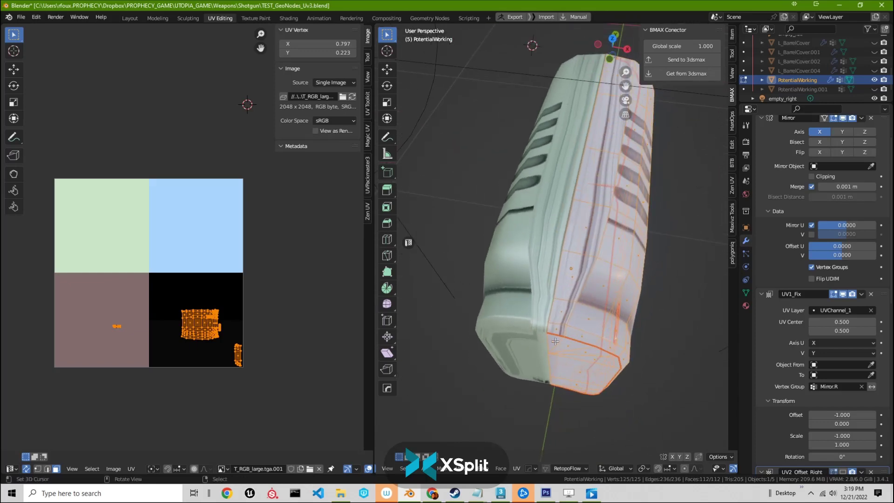
{"action": "middle_click_drag", "start_coordinate": [555, 341], "coordinate": [565, 116]}
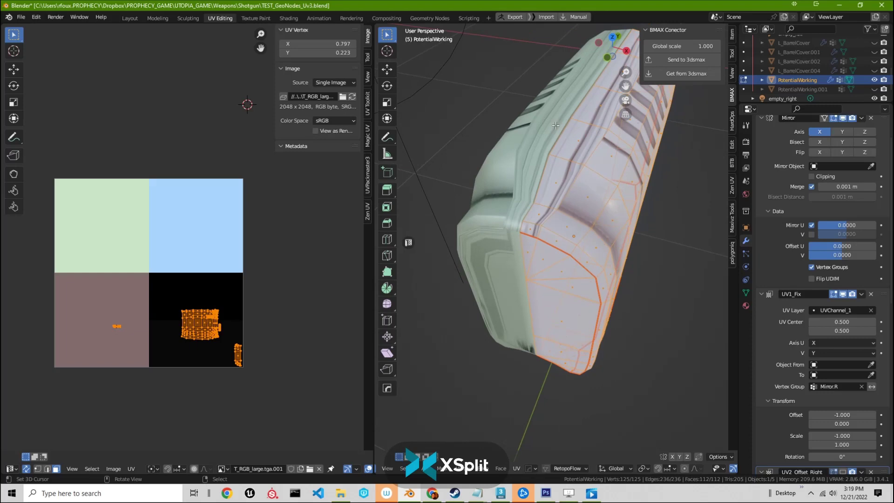
{"action": "middle_click_drag", "start_coordinate": [535, 211], "coordinate": [529, 189]}
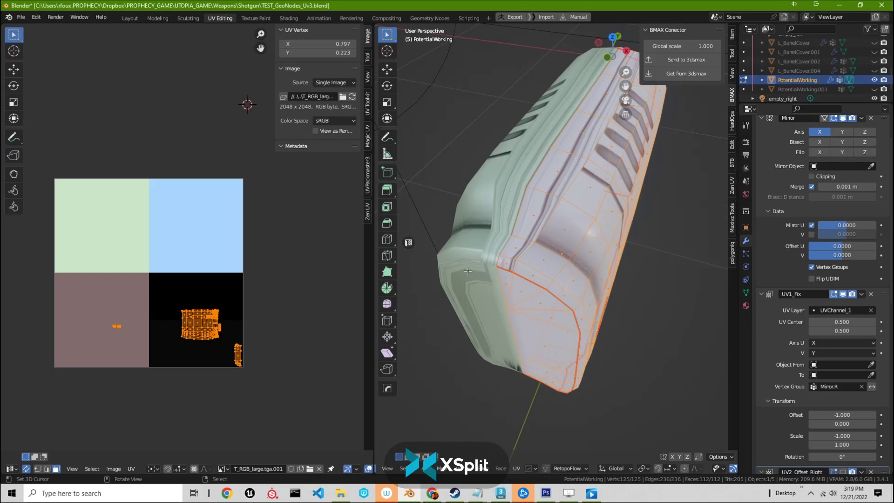
{"action": "mouse_move", "coordinate": [512, 260]}
{"action": "middle_mouse_down"}
{"action": "mouse_move", "coordinate": [518, 235]}
{"action": "mouse_move", "coordinate": [506, 255]}
{"action": "middle_mouse_up"}
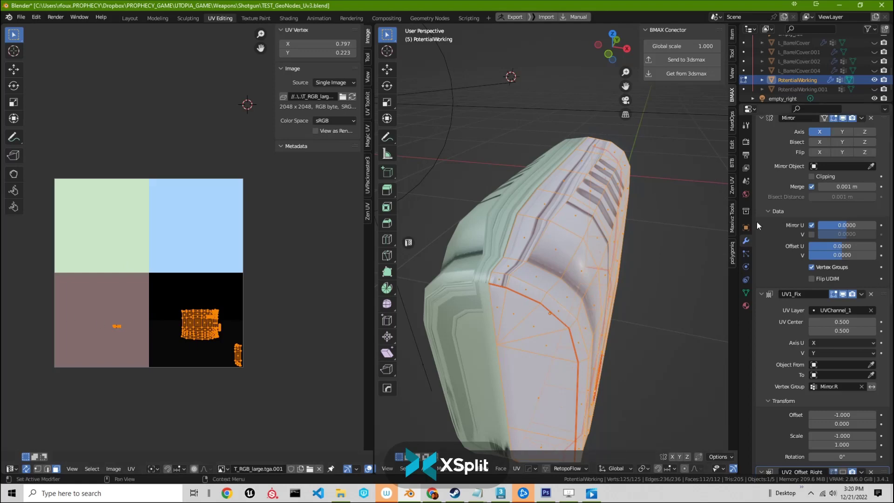
Switch to Object Mode, apply the Mirror modifier and return to Edit Mode
{"action": "left_click", "coordinate": [861, 118]}
{"action": "key", "text": "ctrl+Tab"}
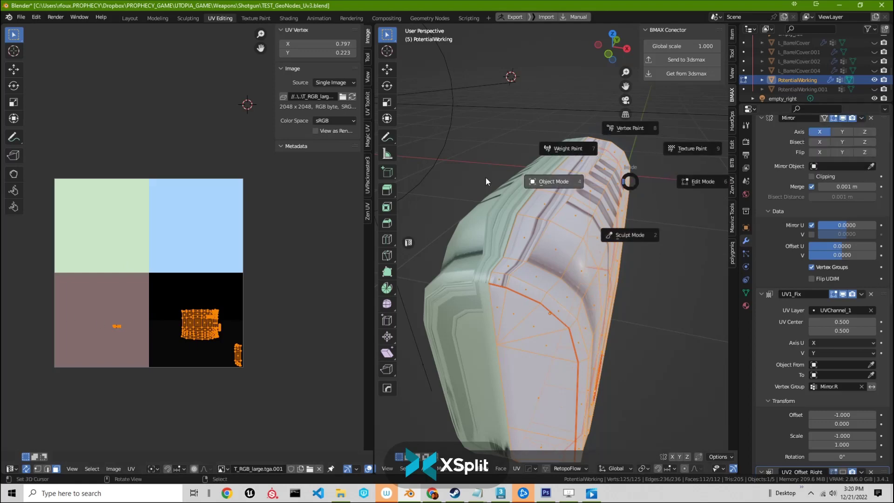
{"action": "left_click", "coordinate": [485, 177]}
{"action": "left_click", "coordinate": [862, 118]}
{"action": "left_click", "coordinate": [813, 130]}
{"action": "key", "text": "ctrl+Tab"}
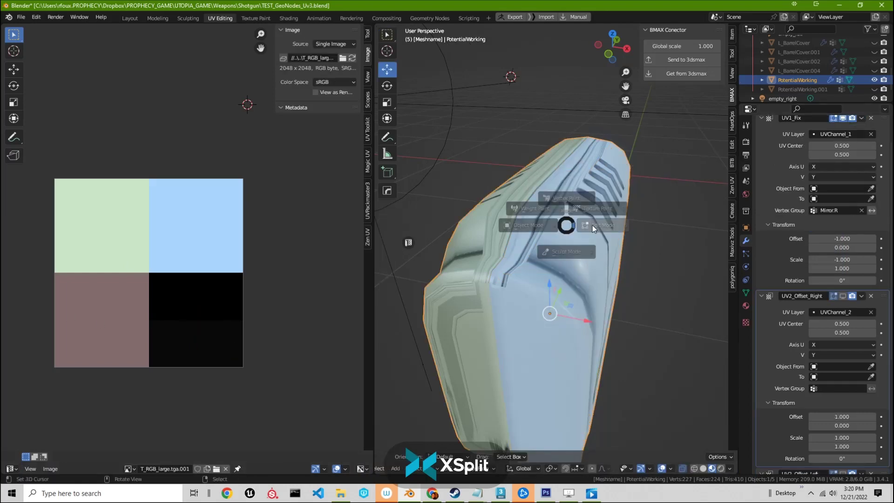
Examine the applied mesh's UV islands in the lower two colour quadrants of the texture
{"action": "scroll", "coordinate": [121, 315], "scroll_direction": "up", "scroll_amount": 3}
{"action": "scroll", "coordinate": [121, 315], "scroll_direction": "up", "scroll_amount": 1}
{"action": "middle_click_drag", "start_coordinate": [272, 320], "coordinate": [207, 308]}
{"action": "middle_click_drag", "start_coordinate": [250, 341], "coordinate": [257, 342]}
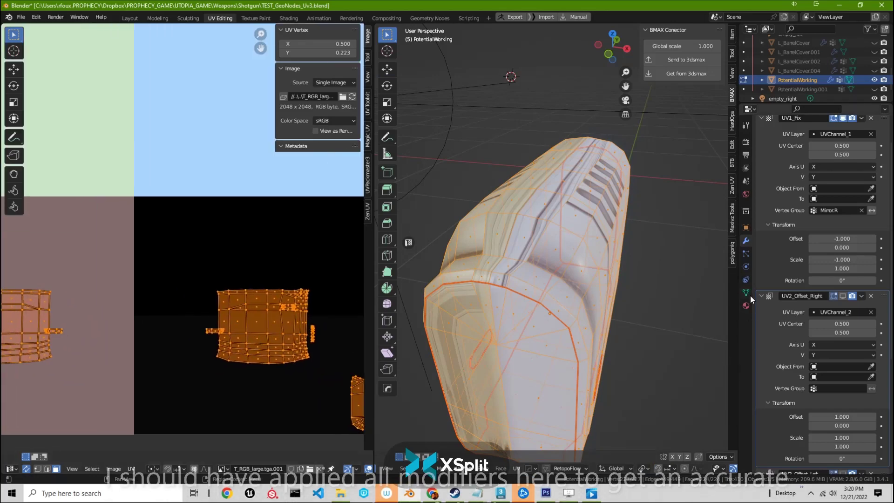
{"action": "scroll", "coordinate": [819, 205], "scroll_direction": "up", "scroll_amount": 3}
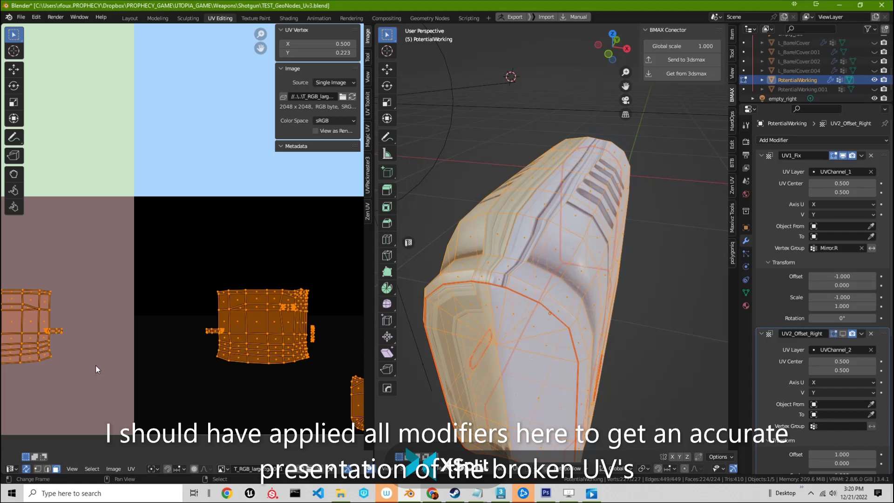
{"action": "middle_click_drag", "start_coordinate": [110, 343], "coordinate": [183, 341]}
{"action": "middle_click_drag", "start_coordinate": [197, 293], "coordinate": [194, 303]}
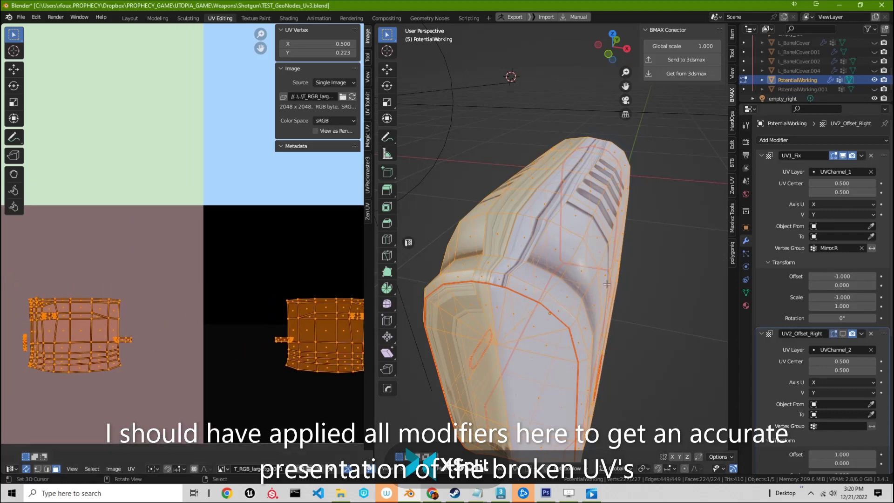
Return to Object Mode, undo applying the Mirror modifier and turn off its Merge option
{"action": "key", "text": "Tab"}
{"action": "key", "text": "ctrl+z"}
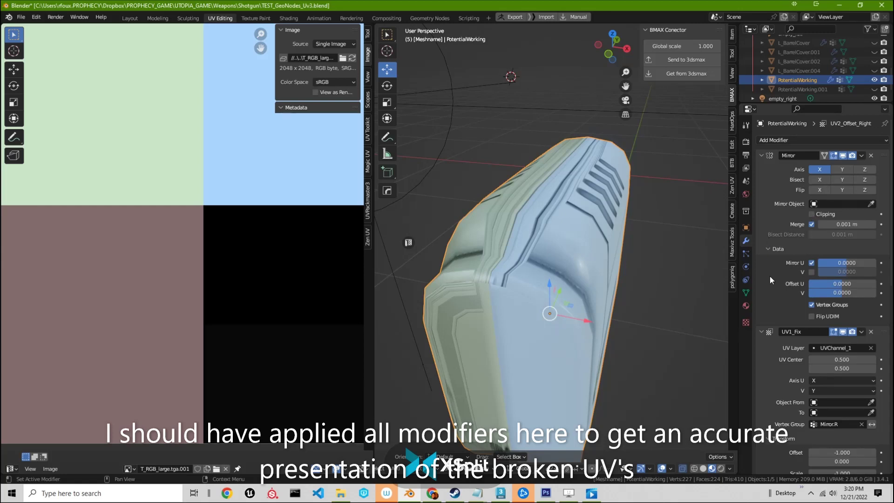
{"action": "middle_click_drag", "start_coordinate": [513, 343], "coordinate": [687, 236]}
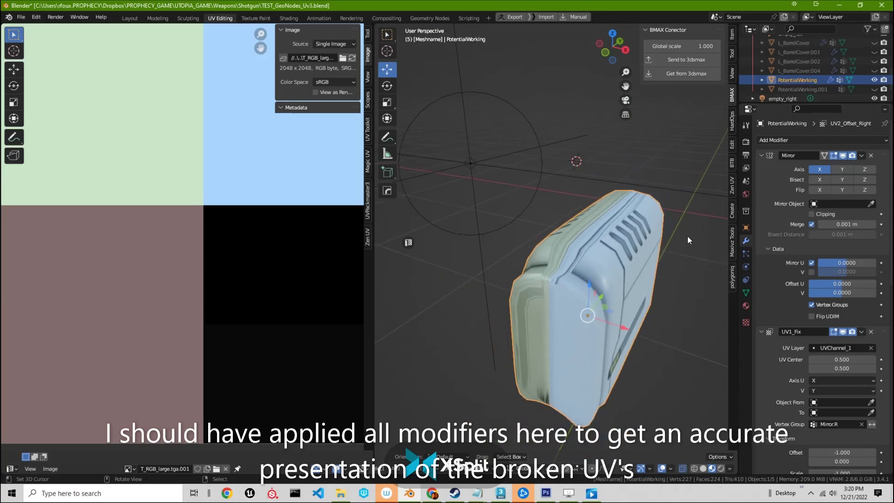
{"action": "middle_click_drag", "start_coordinate": [663, 272], "coordinate": [589, 258]}
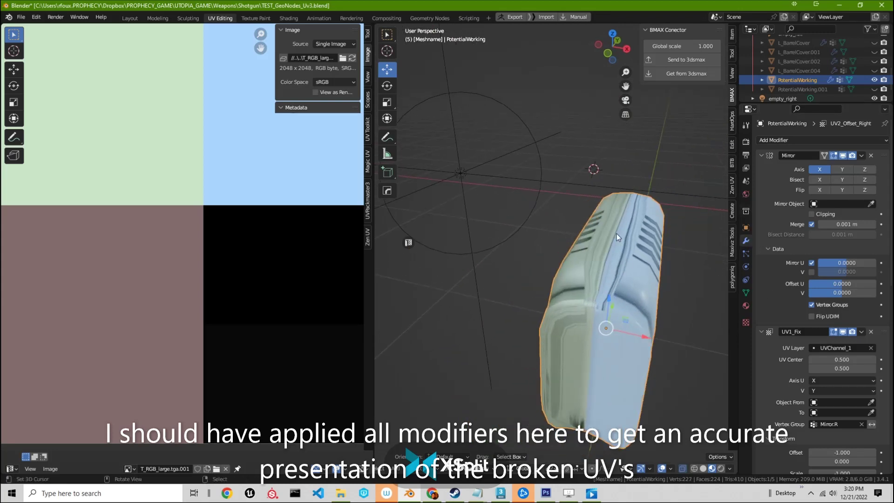
{"action": "left_click", "coordinate": [812, 224]}
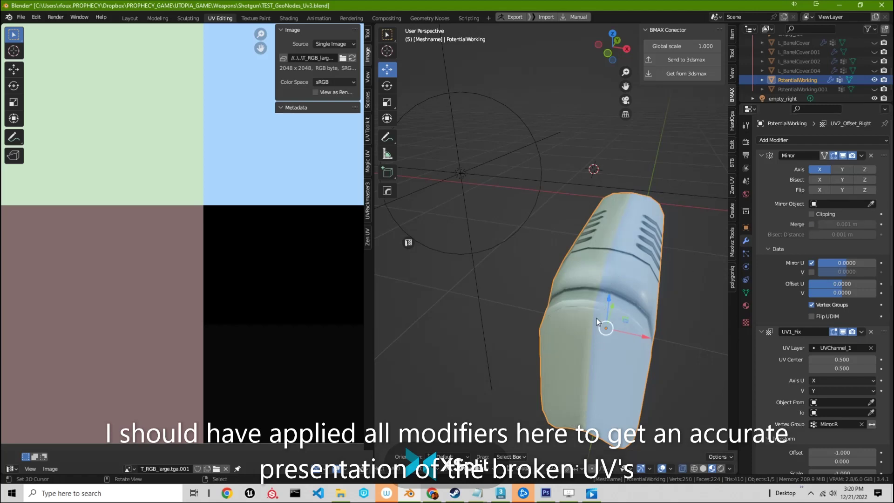
Collapse the Mirror and UV1_Fix modifiers and enable UV2_Offset_Right in the viewport
{"action": "middle_click_drag", "start_coordinate": [596, 317], "coordinate": [534, 211]}
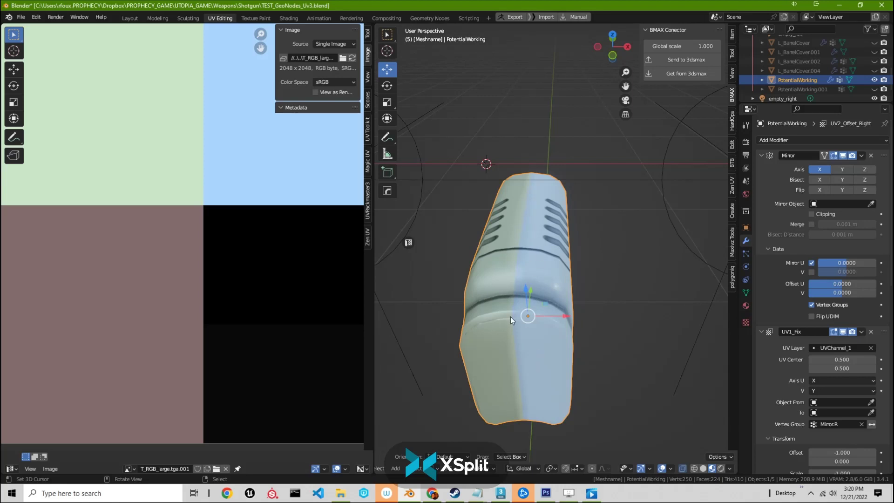
{"action": "middle_click_drag", "start_coordinate": [511, 318], "coordinate": [541, 247]}
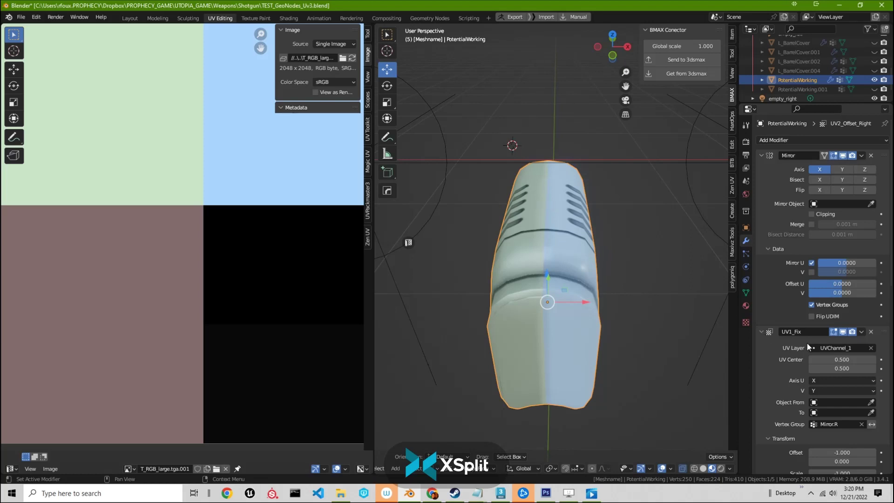
{"action": "middle_click_drag", "start_coordinate": [548, 305], "coordinate": [537, 279]}
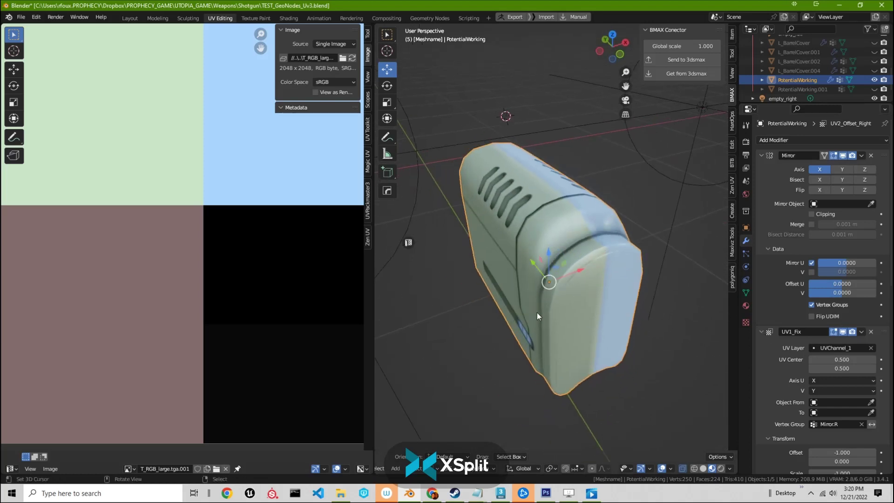
{"action": "left_click", "coordinate": [760, 331]}
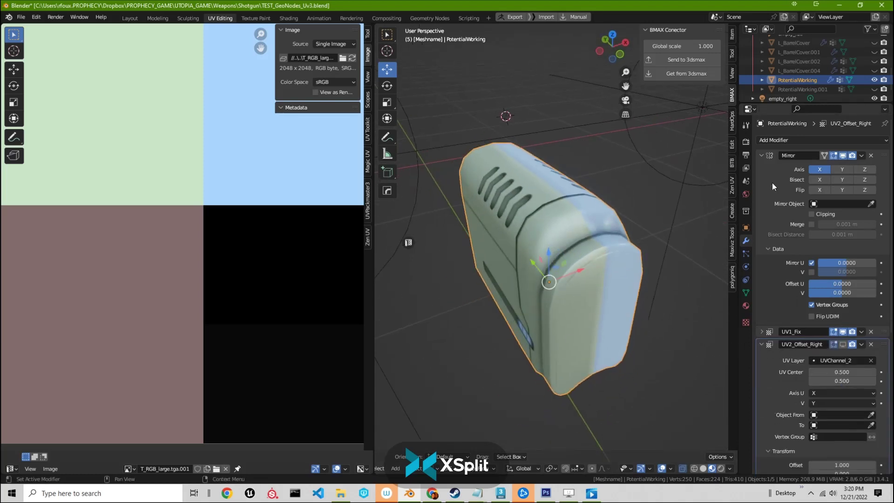
{"action": "left_click", "coordinate": [763, 155]}
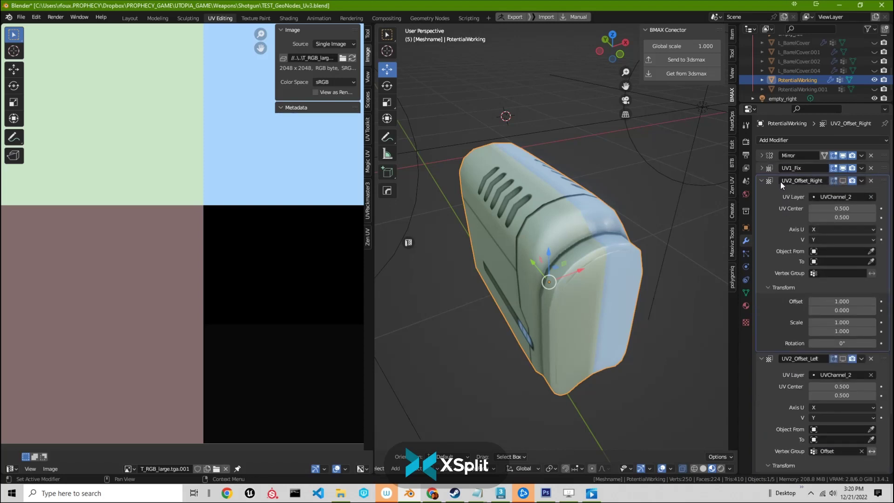
{"action": "left_click", "coordinate": [843, 181]}
{"action": "middle_click_drag", "start_coordinate": [566, 285], "coordinate": [685, 273]}
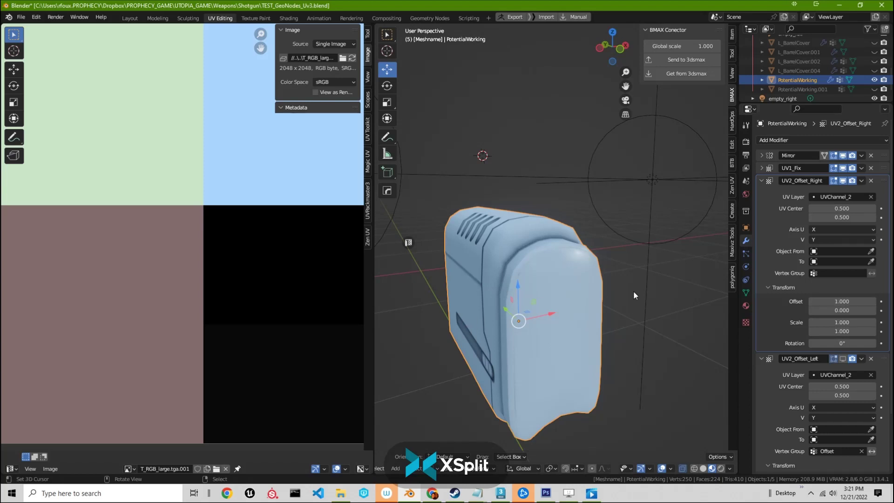
Enter Edit Mode, make UVChannel_2 the active UV map and examine where its islands sit relative to the texture
{"action": "middle_click_drag", "start_coordinate": [278, 263], "coordinate": [269, 321]}
{"action": "scroll", "coordinate": [246, 279], "scroll_direction": "down", "scroll_amount": 4}
{"action": "key", "text": "Tab"}
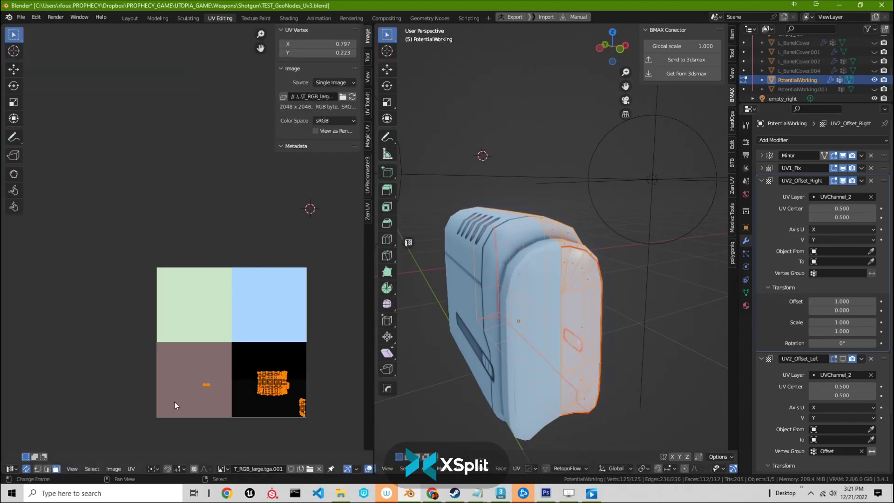
{"action": "left_click", "coordinate": [746, 292]}
{"action": "left_click", "coordinate": [772, 348]}
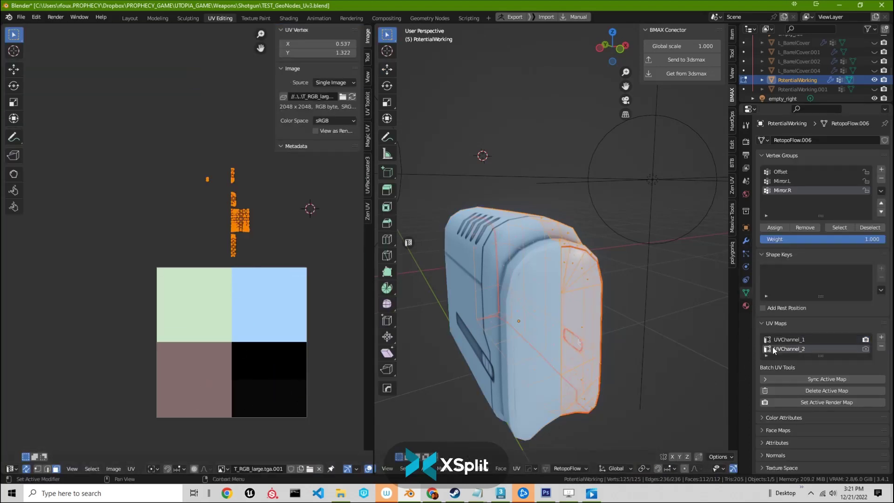
{"action": "middle_click_drag", "start_coordinate": [227, 210], "coordinate": [210, 225]}
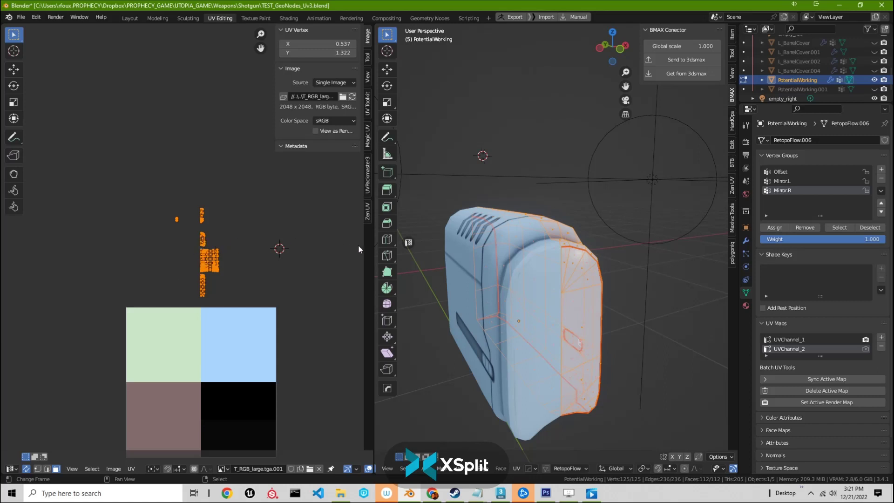
{"action": "middle_click_drag", "start_coordinate": [359, 249], "coordinate": [253, 261]}
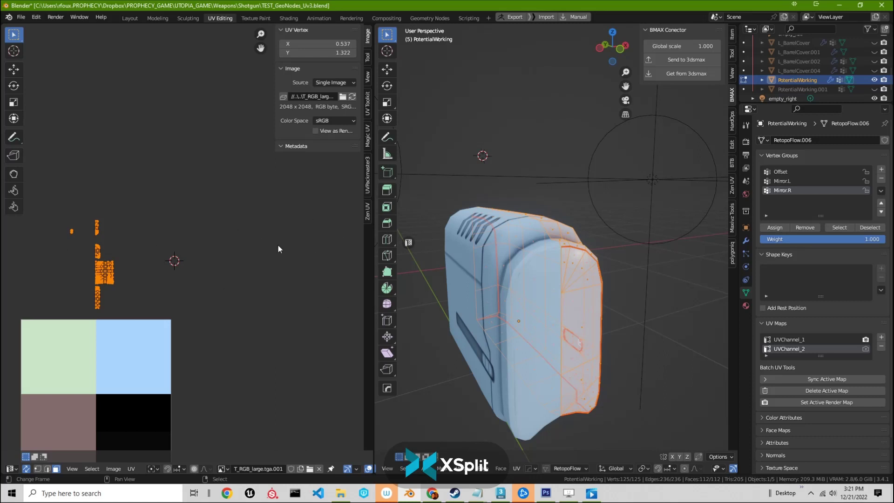
Select the small insert at the end of the side slot with its linked faces up to the seams, and return to the modifier settings
{"action": "middle_click_drag", "start_coordinate": [461, 261], "coordinate": [518, 283]}
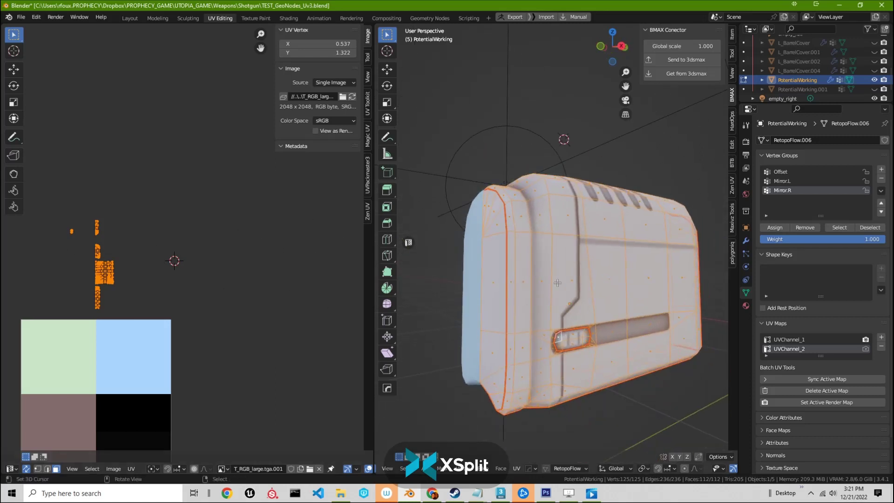
{"action": "middle_click_drag", "start_coordinate": [570, 352], "coordinate": [563, 337]}
{"action": "left_click", "coordinate": [564, 340]}
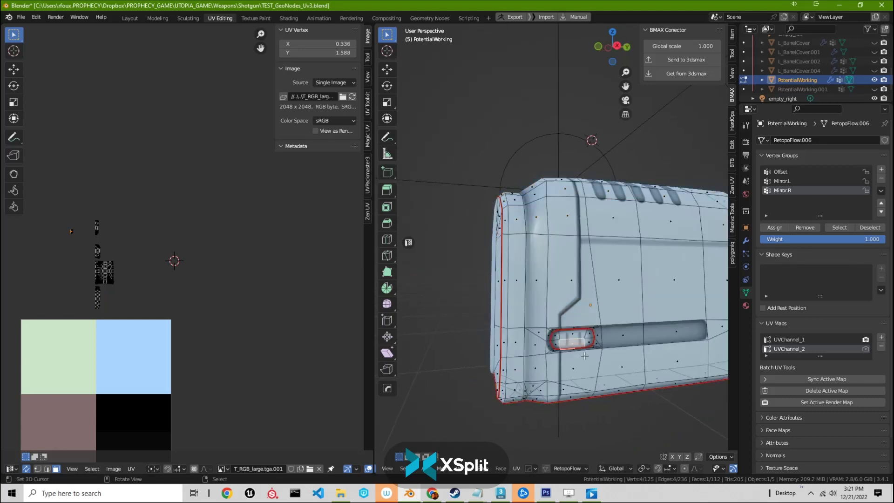
{"action": "key", "text": "ctrl+l"}
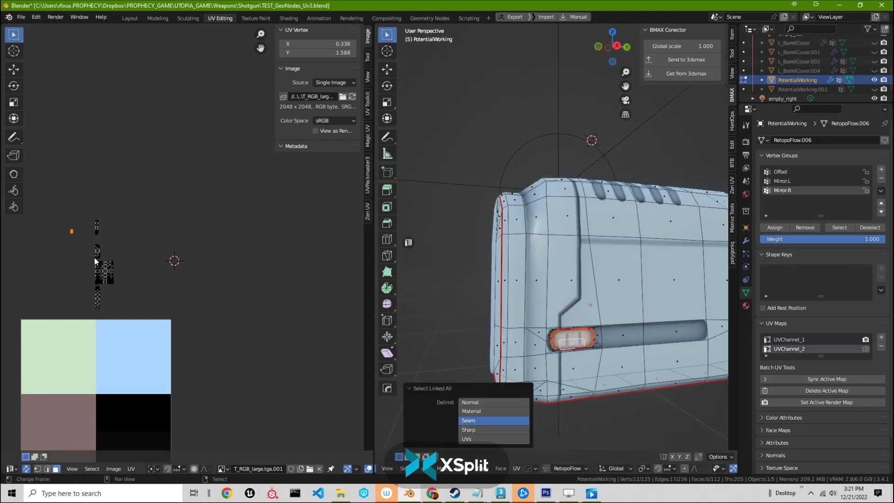
{"action": "middle_click_drag", "start_coordinate": [122, 232], "coordinate": [169, 235]}
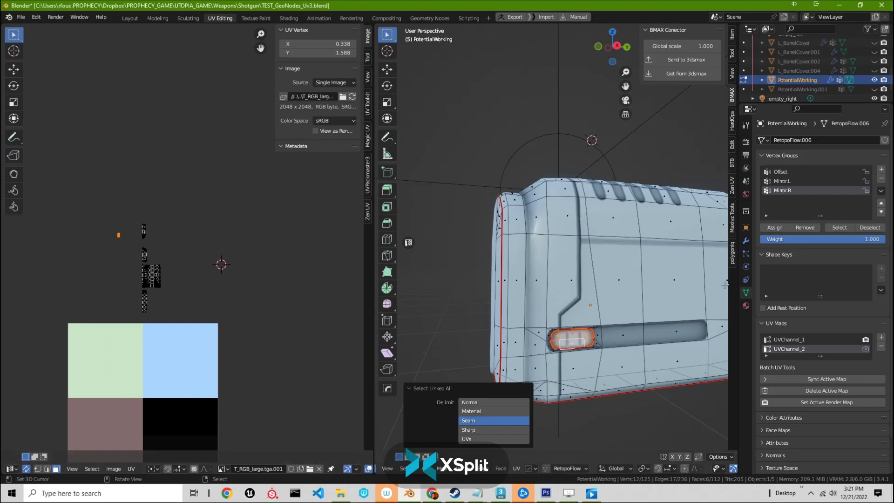
{"action": "left_click", "coordinate": [746, 239]}
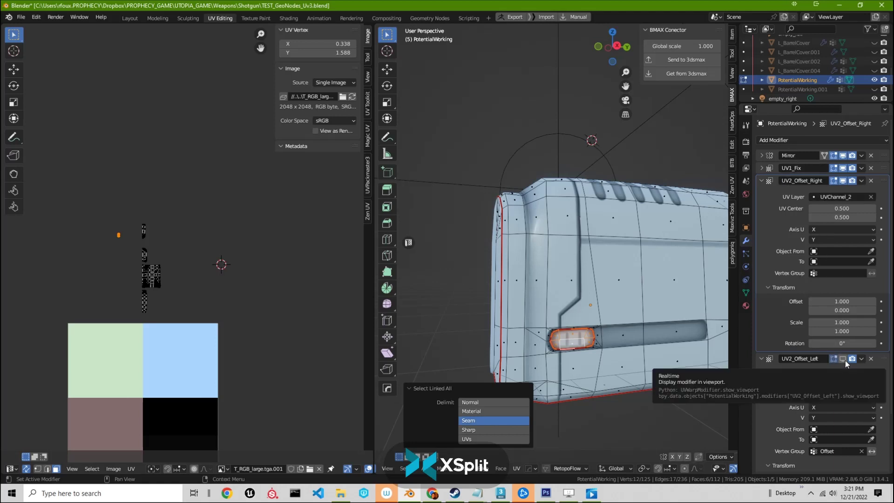
Collapse the UV2_Offset_Right modifier and enable UV2_Offset_Left in the viewport to view its effect on the slot insert
{"action": "left_click", "coordinate": [765, 181]}
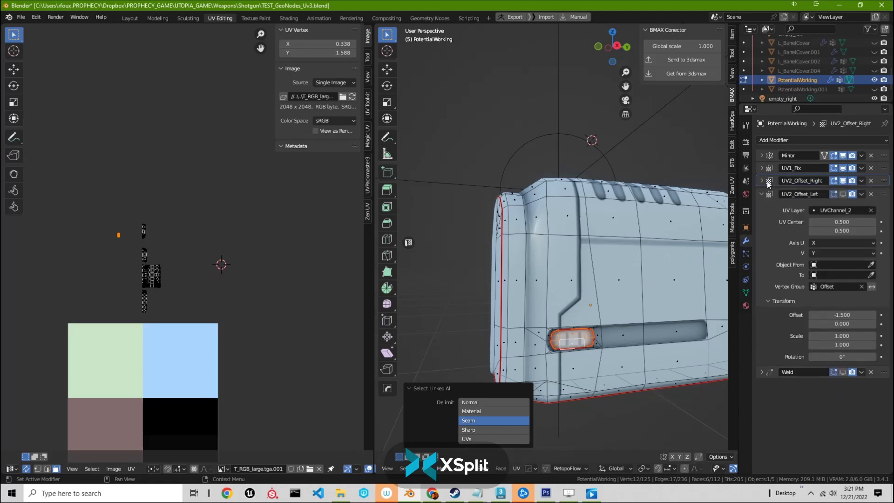
{"action": "left_click", "coordinate": [843, 193]}
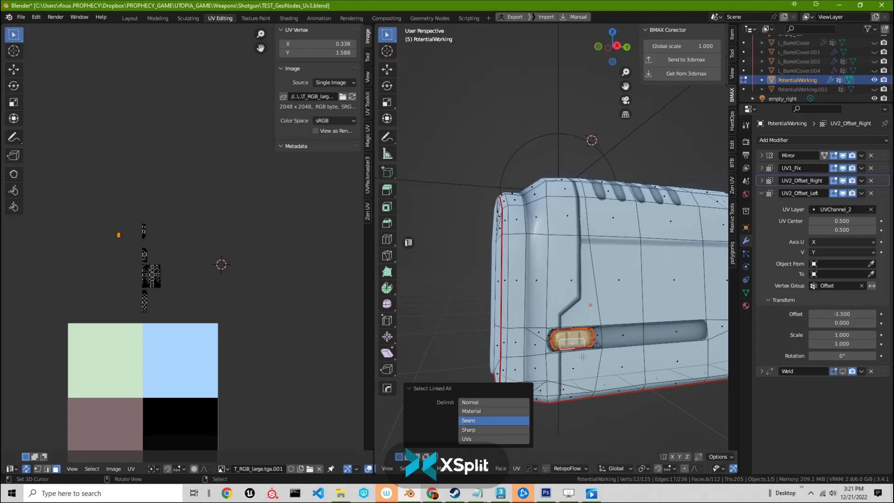
{"action": "scroll", "coordinate": [578, 336], "scroll_direction": "up", "scroll_amount": 5}
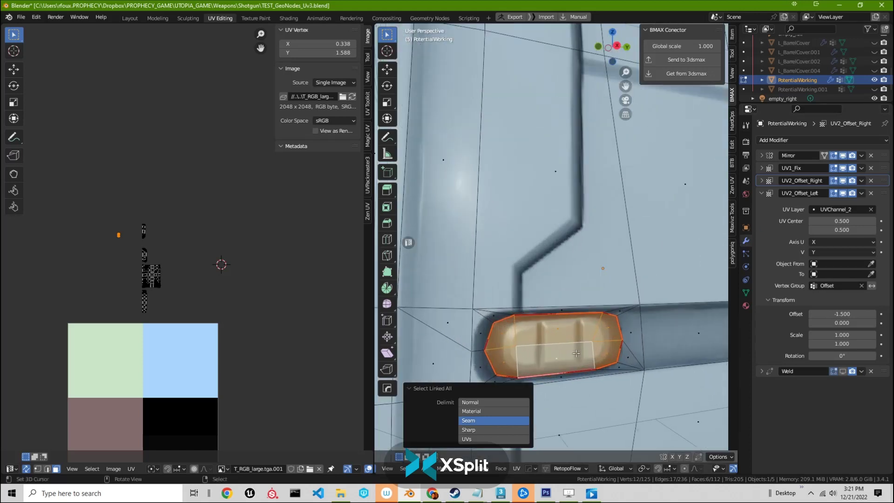
Test-move the selected slot insert from two viewing angles, cancelling each move, to check whether it is detached from the surrounding mesh
{"action": "key", "text": "g"}
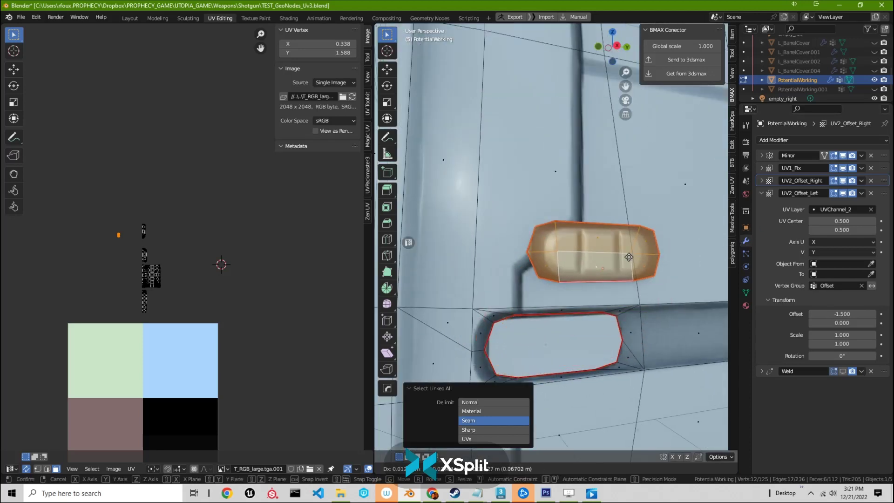
{"action": "right_click", "coordinate": [607, 257]}
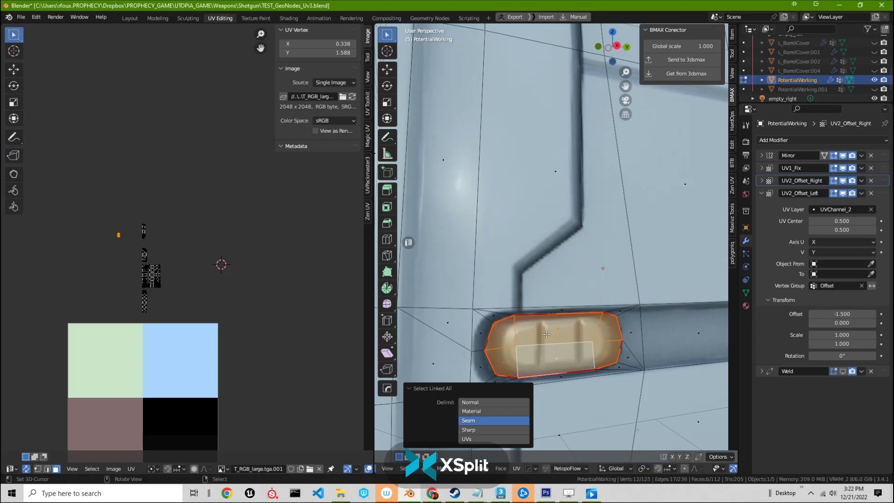
{"action": "middle_click_drag", "start_coordinate": [598, 353], "coordinate": [512, 263]}
{"action": "key", "text": "g"}
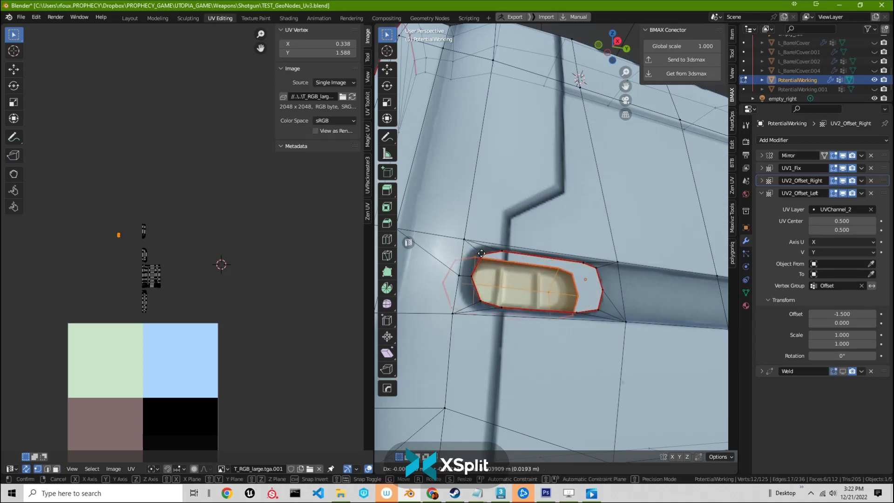
{"action": "right_click", "coordinate": [519, 243]}
Select the insert together with the surrounding slot vertices and merge them by distance at 0.0001 m
{"action": "key", "text": "alt+a"}
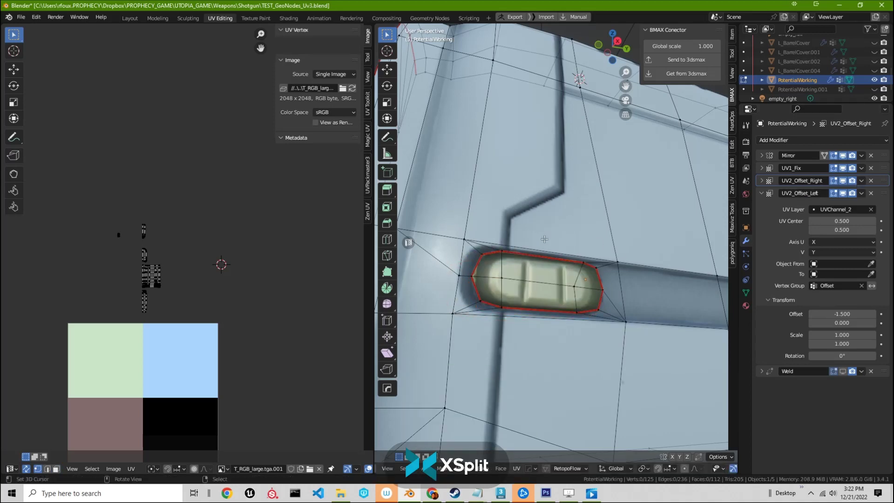
{"action": "mouse_move", "coordinate": [554, 240]}
{"action": "left_mouse_down", "text": "ctrl"}
{"action": "mouse_move", "coordinate": [604, 276]}
{"action": "mouse_move", "coordinate": [468, 276]}
{"action": "mouse_move", "coordinate": [470, 233]}
{"action": "left_mouse_up", "text": "ctrl"}
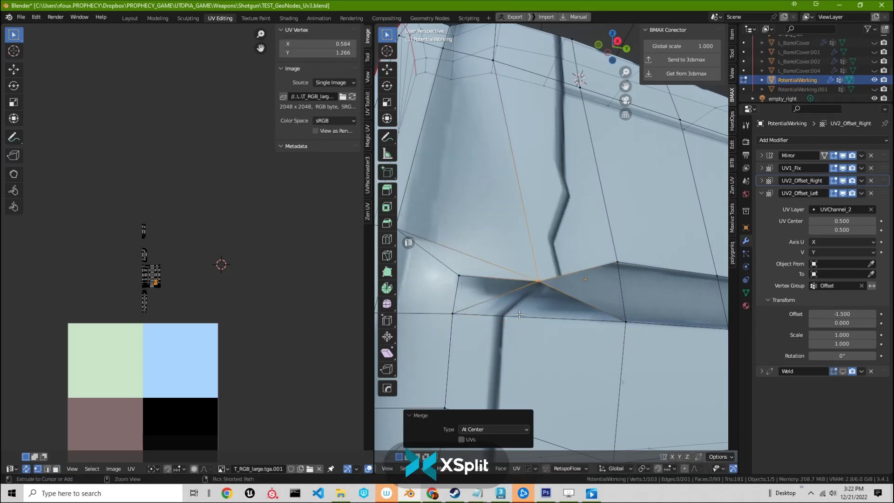
{"action": "key", "text": "m"}
{"action": "key", "text": "b"}
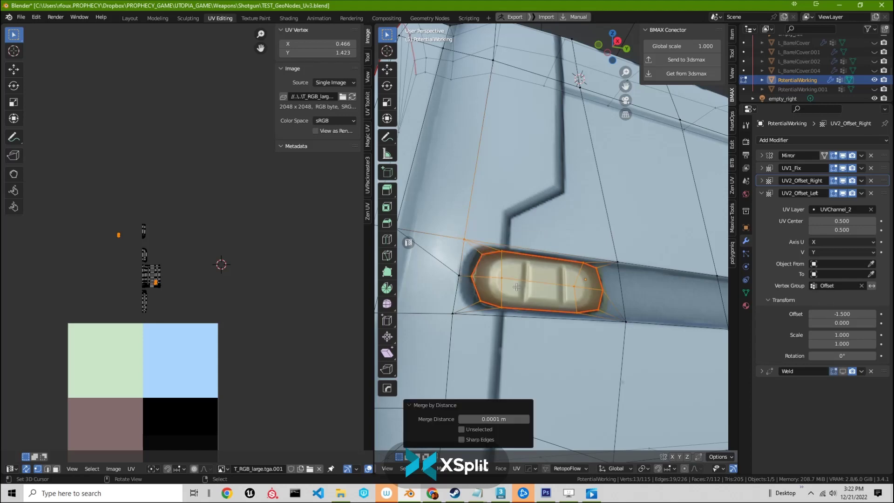
Return to Object Mode and examine the texture along the edges of the merged slot insert
{"action": "middle_click_drag", "start_coordinate": [519, 311], "coordinate": [535, 325]}
{"action": "scroll", "coordinate": [630, 277], "scroll_direction": "up", "scroll_amount": 2}
{"action": "scroll", "coordinate": [630, 277], "scroll_direction": "up", "scroll_amount": 3}
{"action": "middle_click_drag", "start_coordinate": [630, 277], "coordinate": [600, 274]}
{"action": "key", "text": "Tab"}
{"action": "middle_click_drag", "start_coordinate": [554, 248], "coordinate": [665, 261]}
{"action": "middle_click_drag", "start_coordinate": [563, 311], "coordinate": [664, 271]}
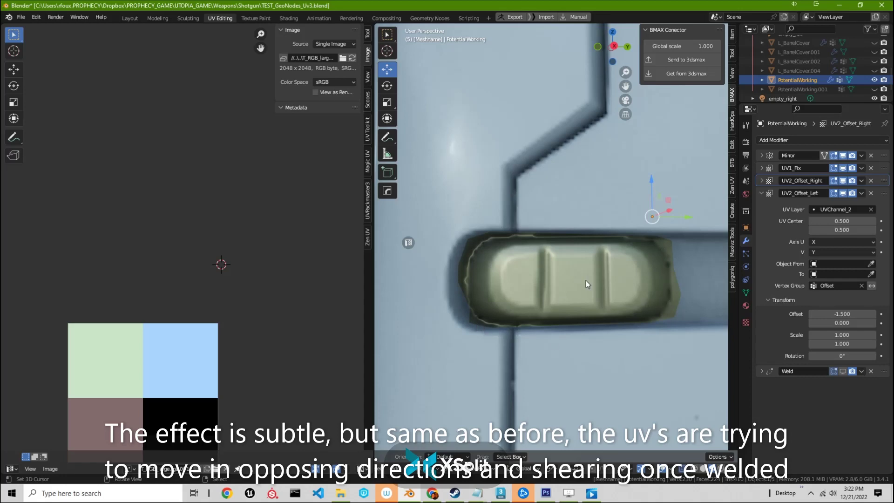
{"action": "middle_click_drag", "start_coordinate": [585, 284], "coordinate": [567, 258]}
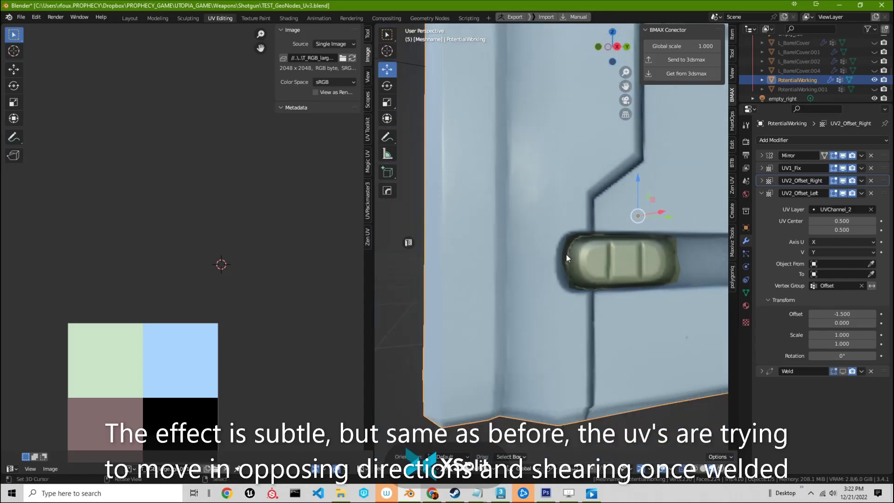
{"action": "scroll", "coordinate": [568, 254], "scroll_direction": "down", "scroll_amount": 2}
{"action": "middle_click_drag", "start_coordinate": [495, 271], "coordinate": [526, 224]}
Enter Edit Mode and examine the texture of the mirrored insert on the opposite side of the part
{"action": "key", "text": "ctrl+Tab"}
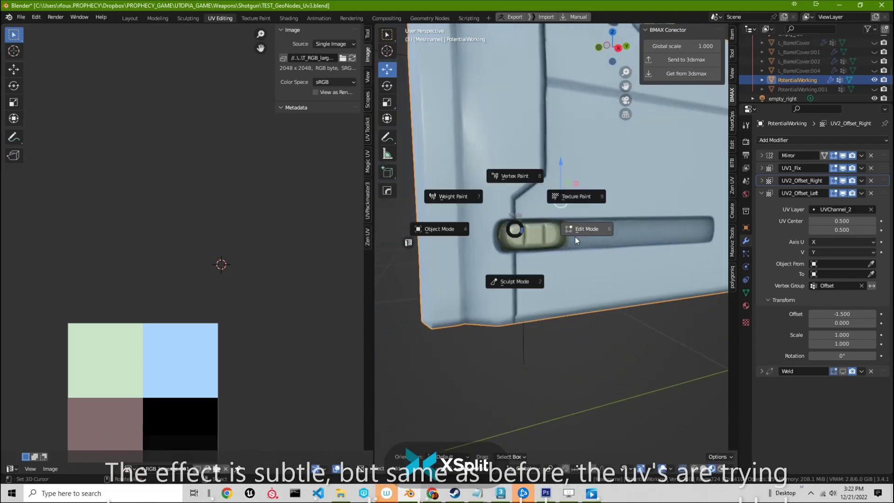
{"action": "left_click", "coordinate": [575, 237]}
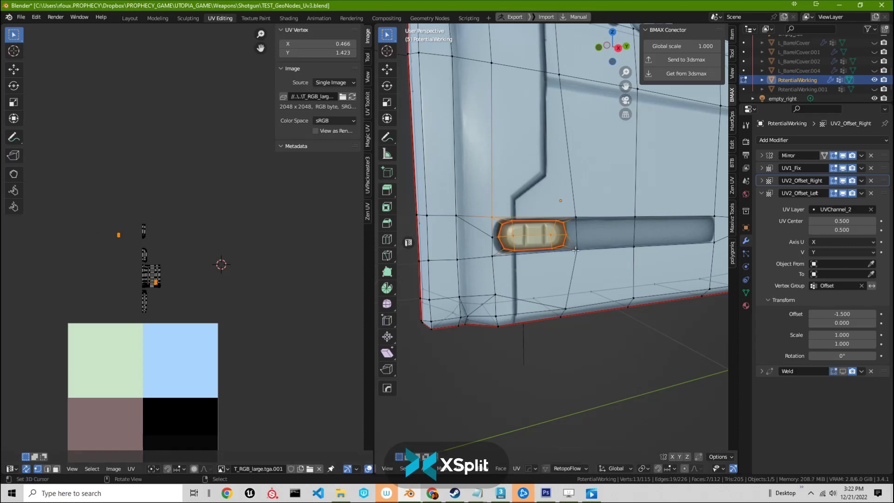
{"action": "middle_click_drag", "start_coordinate": [598, 270], "coordinate": [694, 280]}
{"action": "scroll", "coordinate": [579, 299], "scroll_direction": "down", "scroll_amount": 5}
{"action": "middle_click_drag", "start_coordinate": [579, 300], "coordinate": [636, 297]}
{"action": "scroll", "coordinate": [494, 300], "scroll_direction": "up", "scroll_amount": 5}
{"action": "middle_click_drag", "start_coordinate": [489, 319], "coordinate": [494, 300]}
{"action": "scroll", "coordinate": [496, 299], "scroll_direction": "up", "scroll_amount": 4}
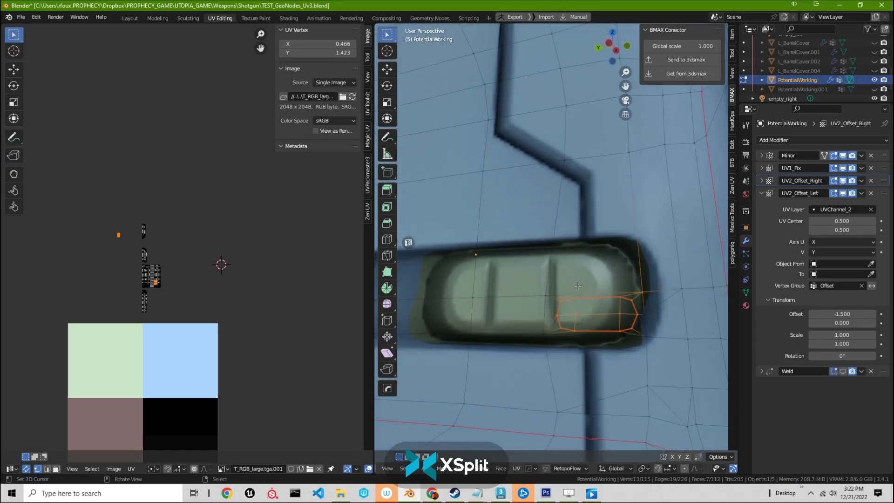
{"action": "middle_click_drag", "start_coordinate": [578, 286], "coordinate": [593, 296]}
{"action": "middle_click_drag", "start_coordinate": [610, 264], "coordinate": [661, 256]}
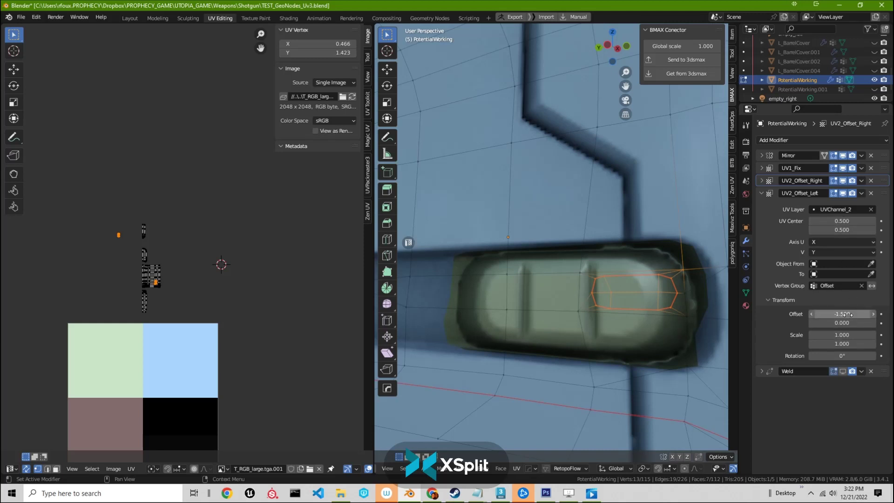
Set the first Offset value of UV2_Offset_Left to -25.300 and compare the mirrored insert with the UV layout
{"action": "left_click_drag", "start_coordinate": [842, 314], "coordinate": [887, 314]}
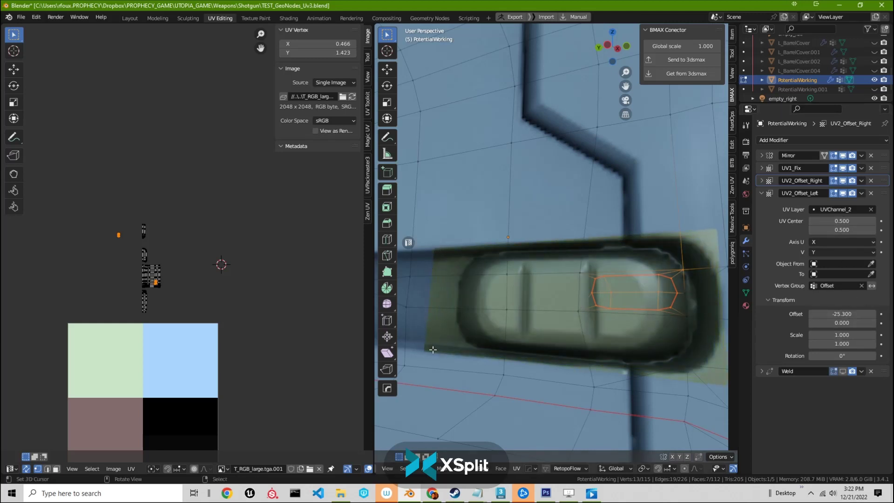
{"action": "middle_click_drag", "start_coordinate": [433, 350], "coordinate": [459, 333]}
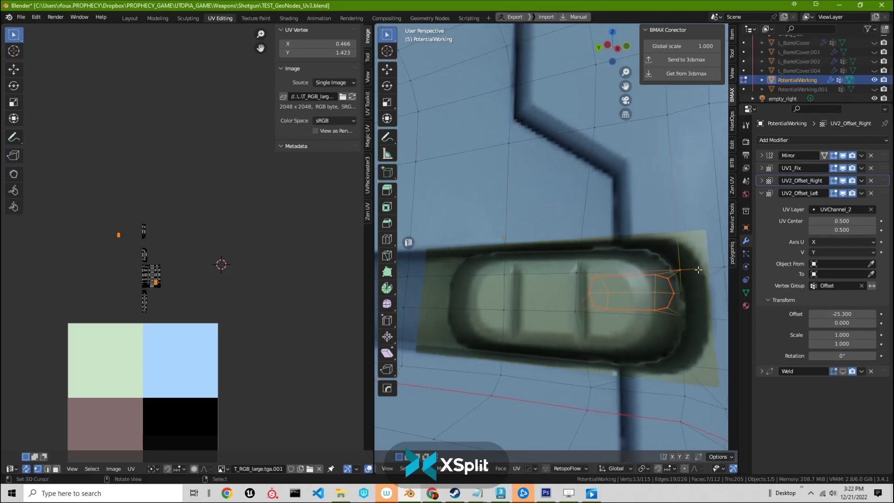
{"action": "middle_click_drag", "start_coordinate": [535, 318], "coordinate": [561, 319], "text": "shift"}
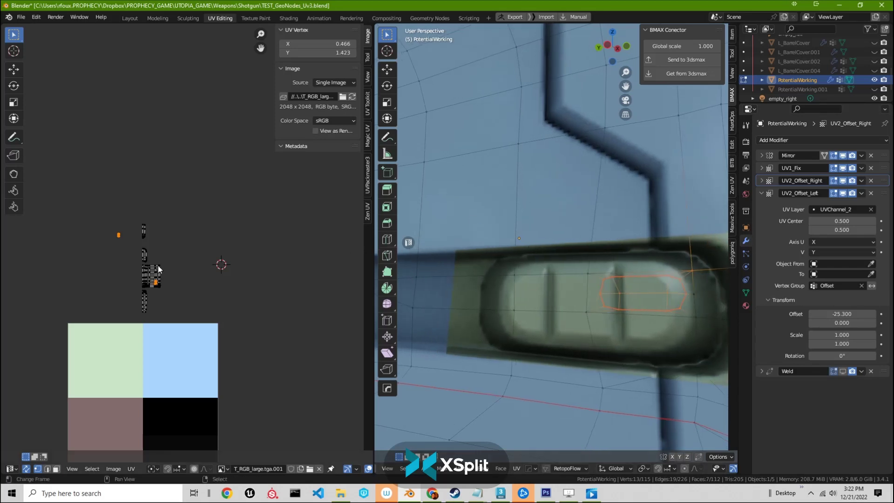
{"action": "middle_click_drag", "start_coordinate": [162, 303], "coordinate": [125, 286]}
{"action": "scroll", "coordinate": [131, 281], "scroll_direction": "down", "scroll_amount": 3}
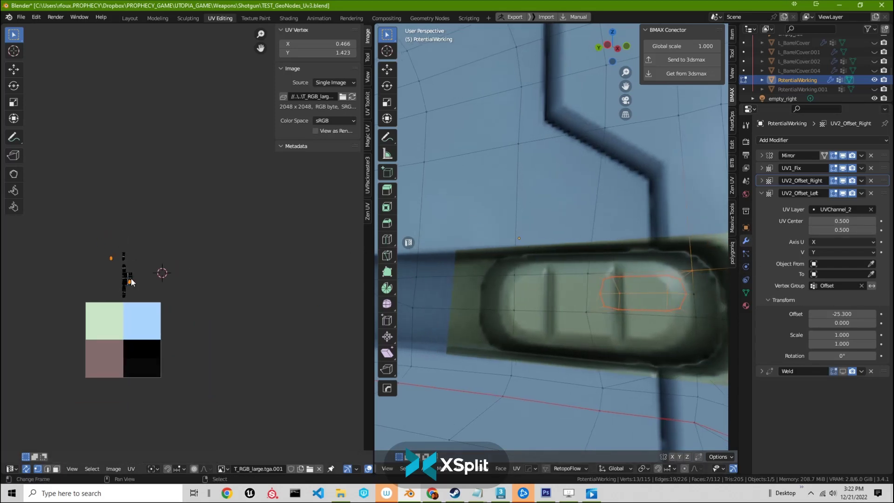
{"action": "middle_click_drag", "start_coordinate": [123, 255], "coordinate": [231, 284]}
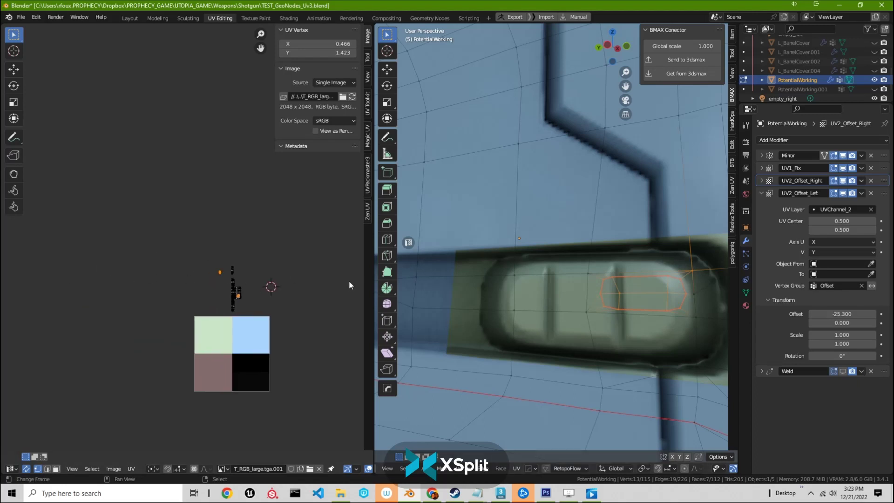
{"action": "middle_click_drag", "start_coordinate": [348, 280], "coordinate": [253, 287]}
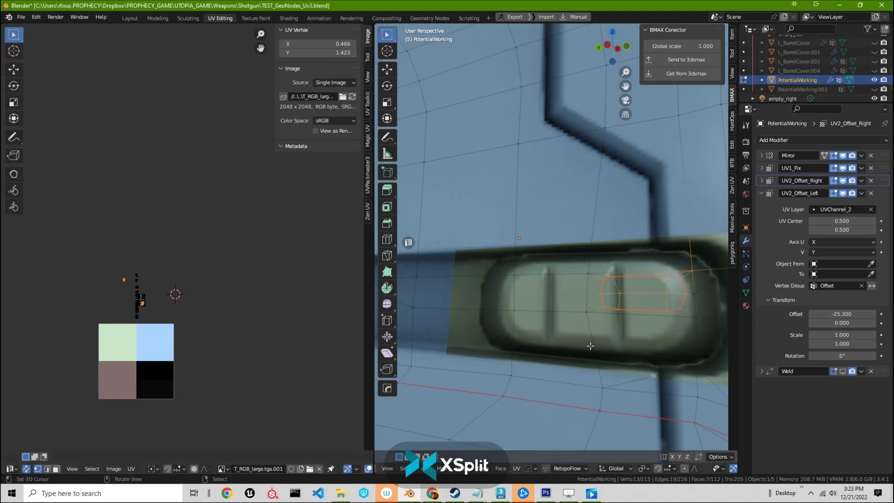
Undo the UV2_Offset_Left offset change and step back through the history around the insert's vertex merge
{"action": "middle_click_drag", "start_coordinate": [634, 299], "coordinate": [602, 288]}
{"action": "key", "text": "ctrl+z"}
{"action": "key", "text": "ctrl+z"}
{"action": "key", "text": "ctrl+z"}
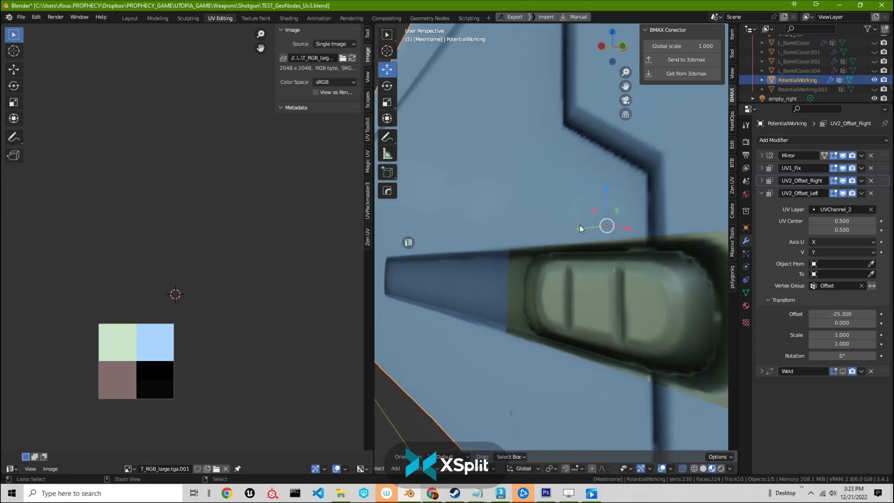
{"action": "key", "text": "ctrl+z"}
{"action": "middle_click_drag", "start_coordinate": [652, 254], "coordinate": [510, 275]}
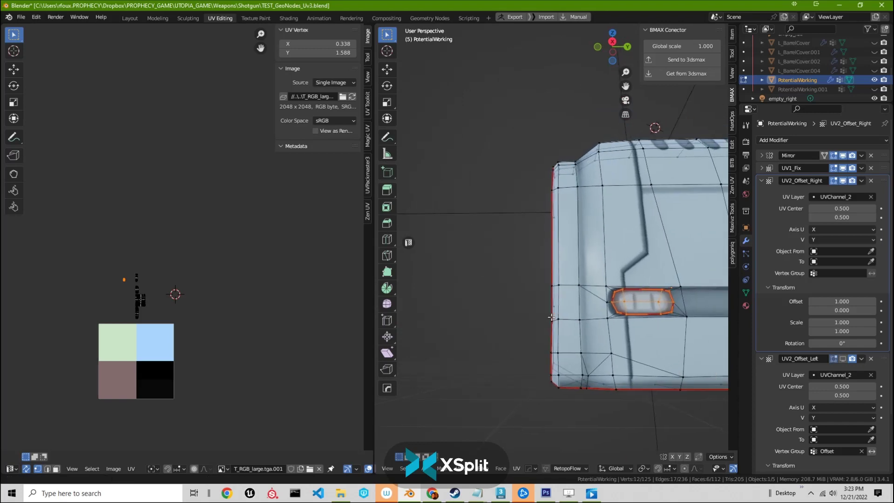
{"action": "scroll", "coordinate": [668, 299], "scroll_direction": "up", "scroll_amount": 2}
{"action": "key", "text": "ctrl+z"}
{"action": "key", "text": "ctrl+shift+z"}
{"action": "key", "text": "ctrl+shift+z"}
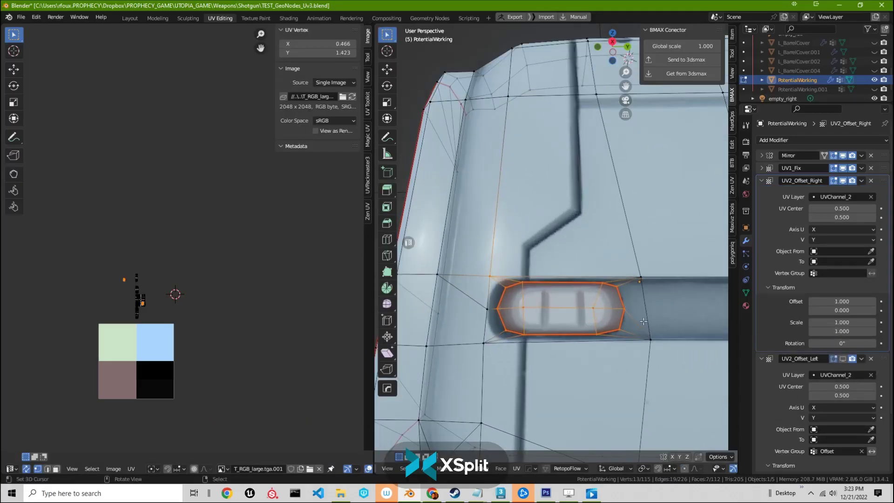
Enable UV2_Offset_Left in the viewport and select the unmerged slot insert with its linked faces up to the seams
{"action": "left_click", "coordinate": [843, 359]}
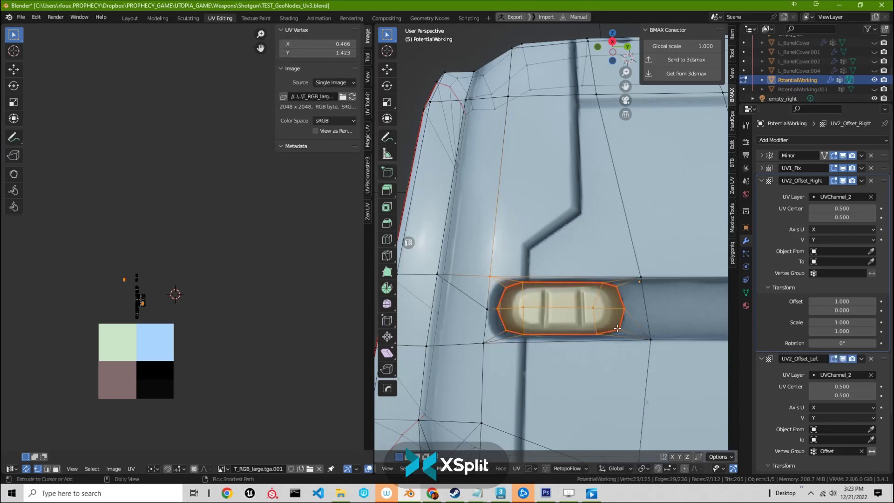
{"action": "middle_click_drag", "start_coordinate": [617, 328], "coordinate": [617, 319]}
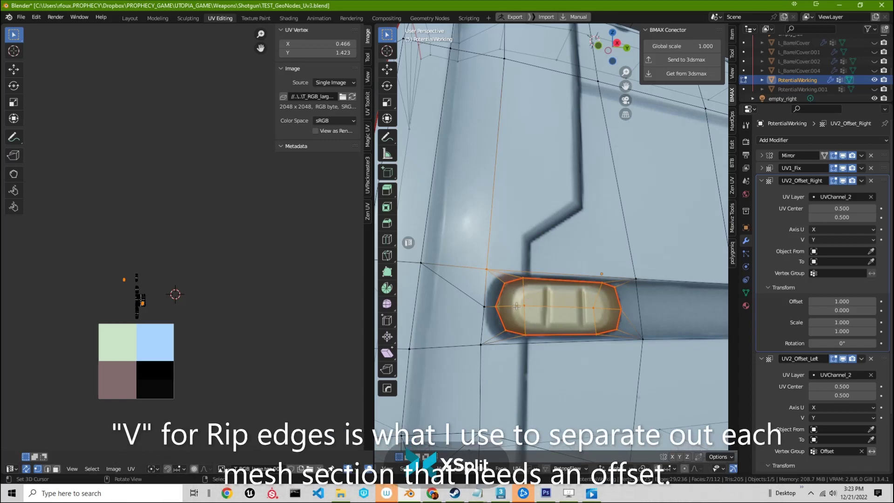
{"action": "middle_click_drag", "start_coordinate": [510, 305], "coordinate": [533, 298]}
{"action": "left_click", "coordinate": [564, 300]}
{"action": "key", "text": "ctrl+l"}
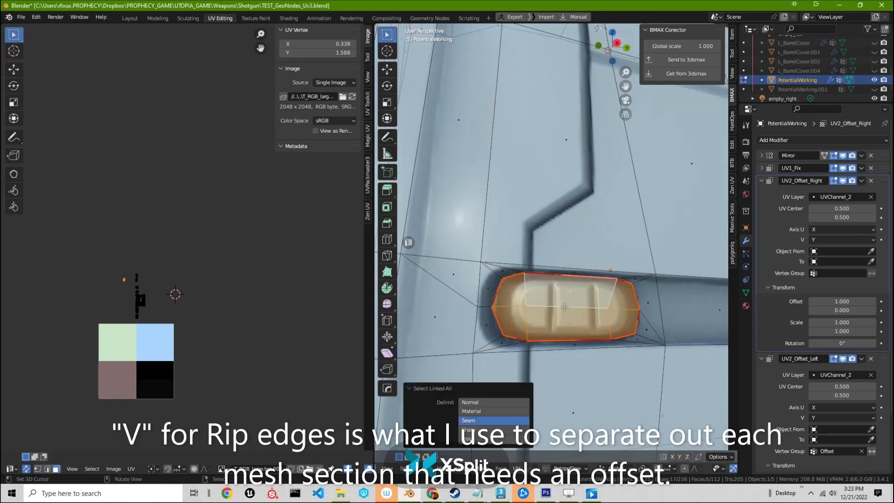
Test-move the insert and cancel to check its separation from the body, and select a single vertex on it
{"action": "key", "text": "g"}
{"action": "key", "text": "Escape"}
{"action": "middle_click_drag", "start_coordinate": [507, 283], "coordinate": [523, 284]}
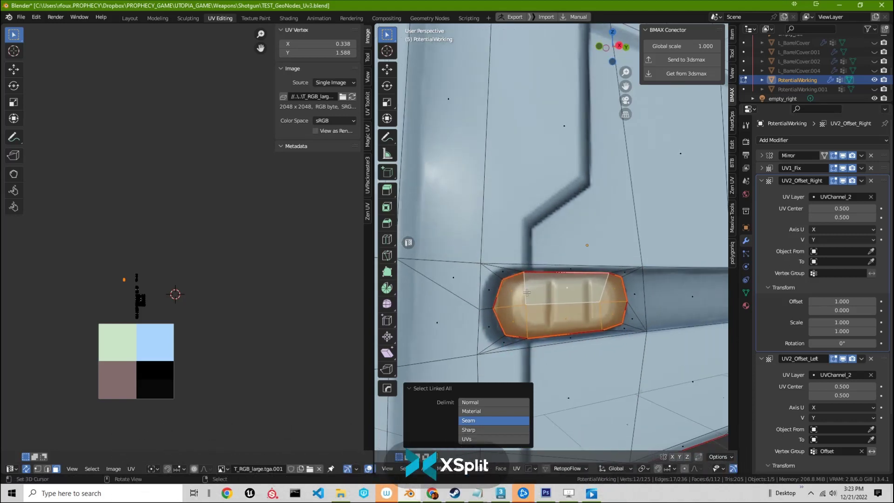
{"action": "left_click", "coordinate": [533, 292]}
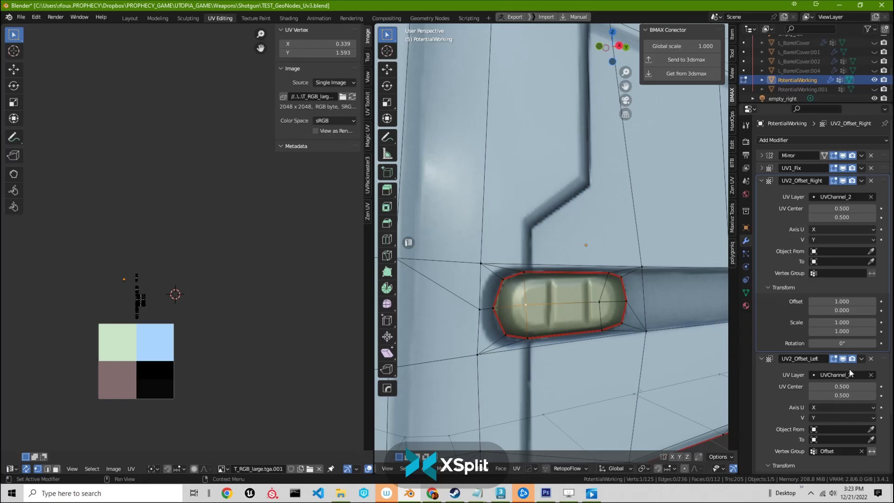
Collapse both UV2 offset modifiers, enable the Weld modifier in the viewport and expand its settings
{"action": "left_click", "coordinate": [762, 359]}
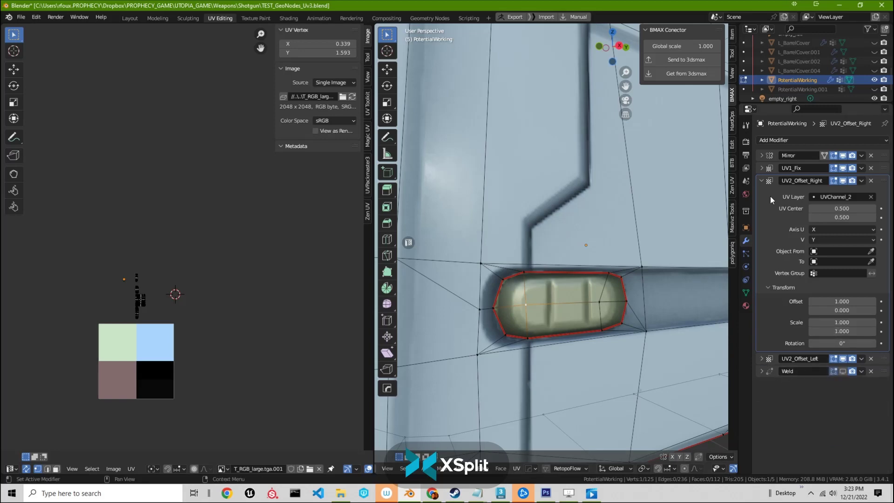
{"action": "left_click", "coordinate": [762, 181]}
{"action": "middle_click_drag", "start_coordinate": [614, 261], "coordinate": [596, 255]}
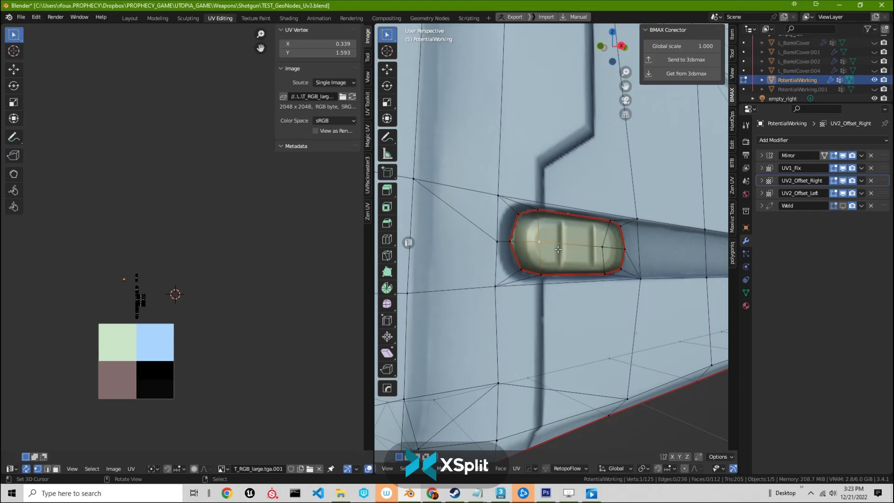
{"action": "left_click", "coordinate": [841, 205]}
{"action": "left_click", "coordinate": [762, 205]}
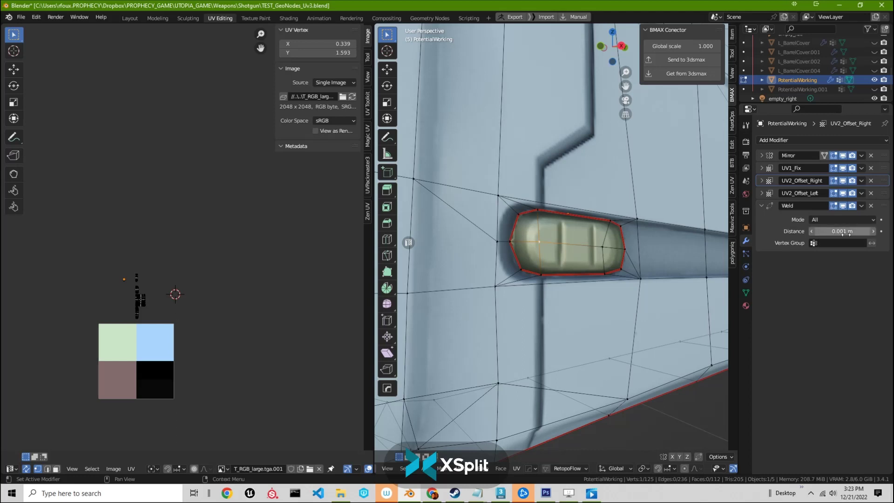
Expand the Mirror modifier, switch its Merge option on and off again, and inspect the insert and surrounding mesh
{"action": "left_click", "coordinate": [763, 155]}
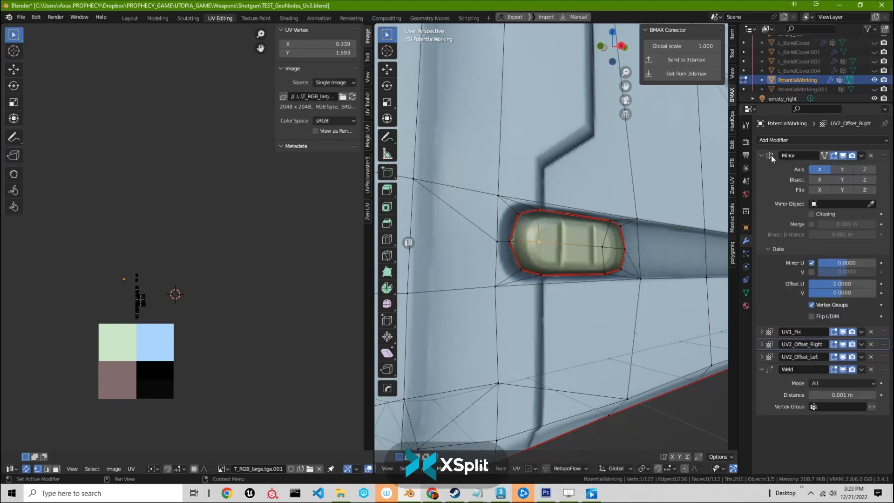
{"action": "left_click", "coordinate": [812, 224]}
{"action": "left_click", "coordinate": [812, 224]}
{"action": "middle_click_drag", "start_coordinate": [535, 207], "coordinate": [528, 339]}
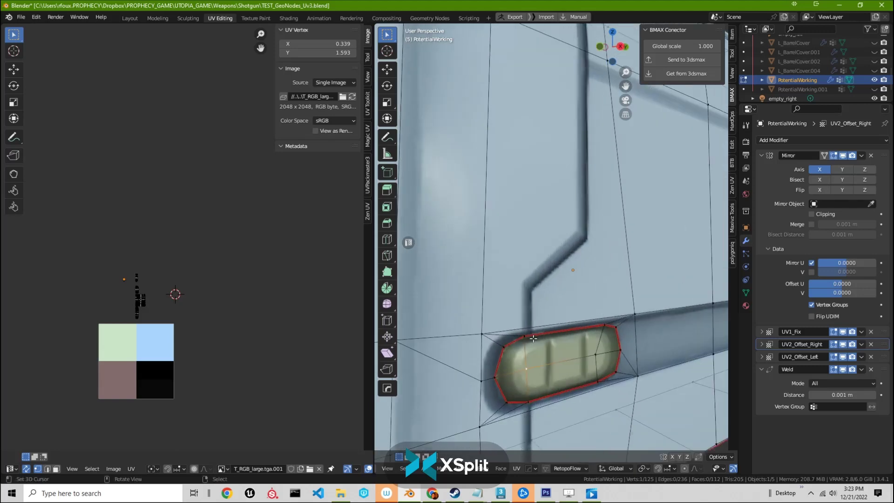
{"action": "scroll", "coordinate": [533, 338], "scroll_direction": "down", "scroll_amount": 3}
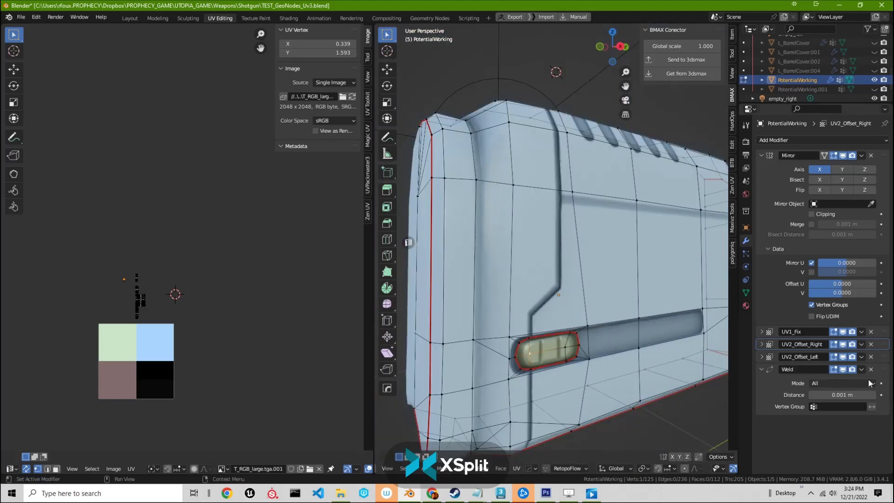
Collapse the Weld modifier's settings and send the PotentialWorking mesh to 3ds Max through the BMAX connector
{"action": "left_click", "coordinate": [761, 369]}
{"action": "middle_click_drag", "start_coordinate": [549, 276], "coordinate": [526, 276]}
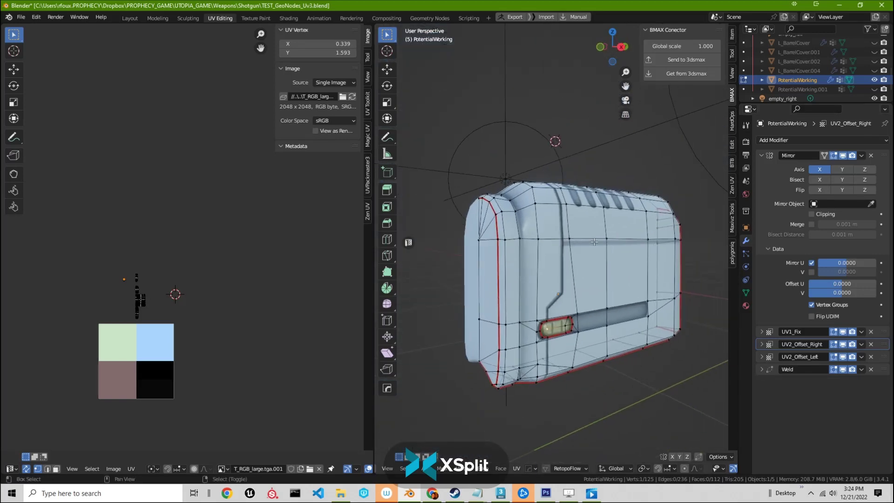
{"action": "left_click", "coordinate": [682, 62]}
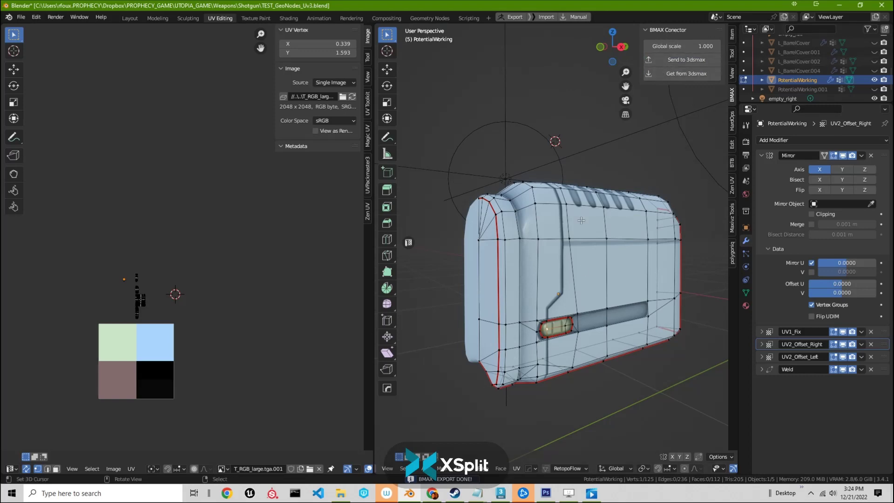
Switch to 3ds Max and replace the old PotentialWorking model with the fresh export from Blender
{"action": "left_click", "coordinate": [501, 493]}
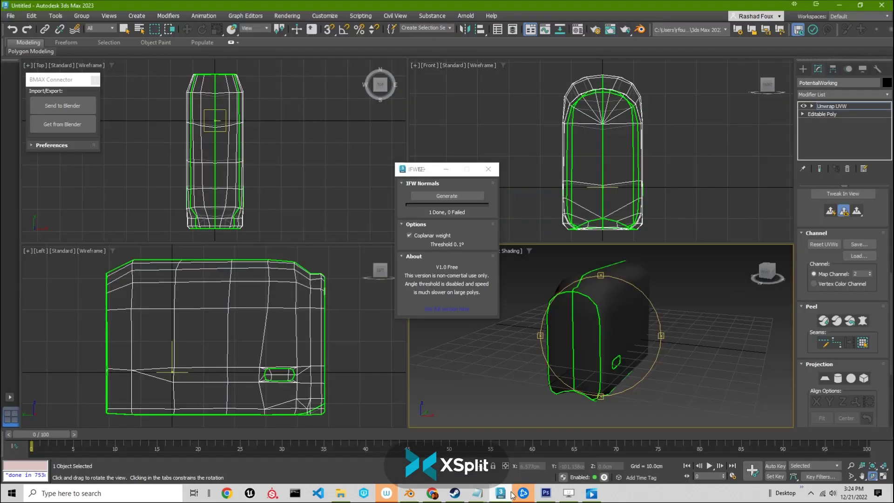
{"action": "middle_click_drag", "start_coordinate": [581, 288], "coordinate": [553, 283], "text": "alt"}
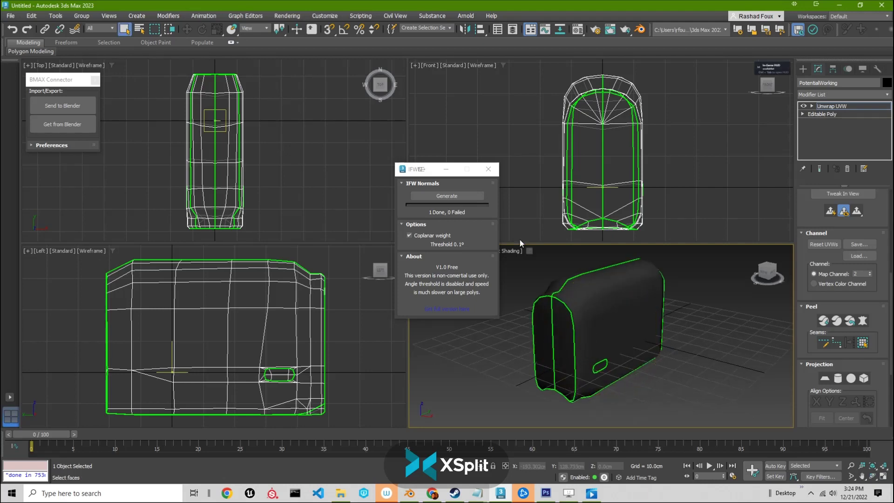
{"action": "left_click_drag", "start_coordinate": [626, 382], "coordinate": [628, 383]}
{"action": "right_click", "coordinate": [643, 306]}
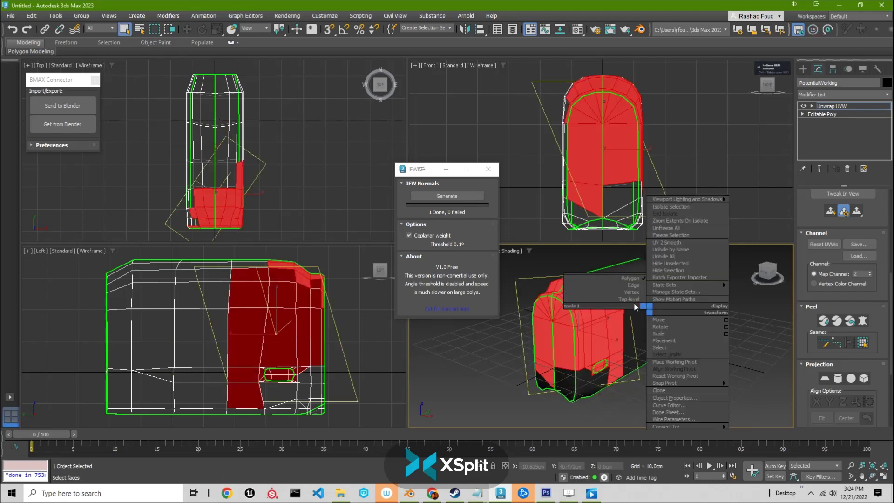
{"action": "left_click", "coordinate": [632, 302]}
{"action": "key", "text": "Delete"}
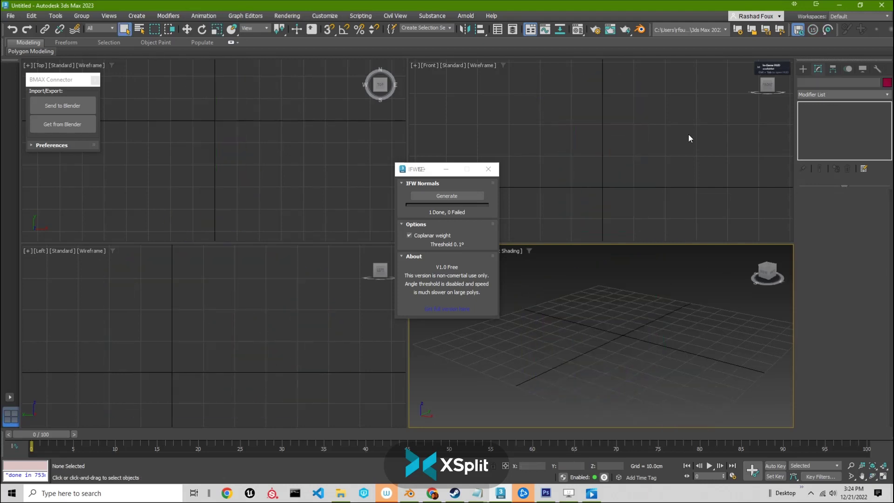
{"action": "left_click", "coordinate": [64, 126]}
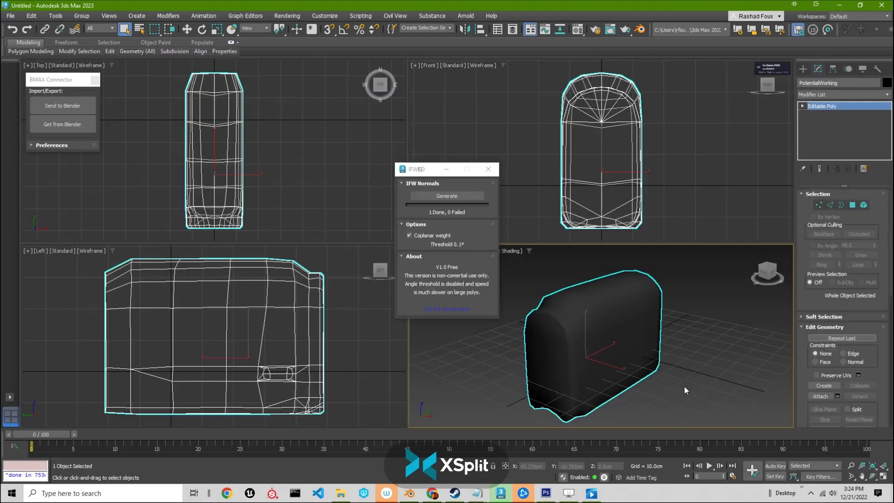
Add an Unwrap UVW modifier to the imported model and open its UV editor
{"action": "left_click", "coordinate": [883, 95]}
{"action": "scroll", "coordinate": [838, 279], "scroll_direction": "down", "scroll_amount": 15}
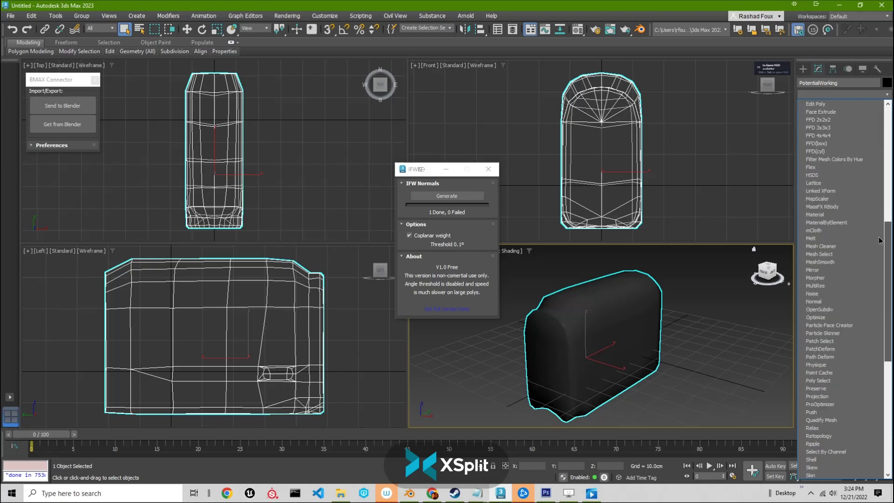
{"action": "left_click", "coordinate": [823, 349]}
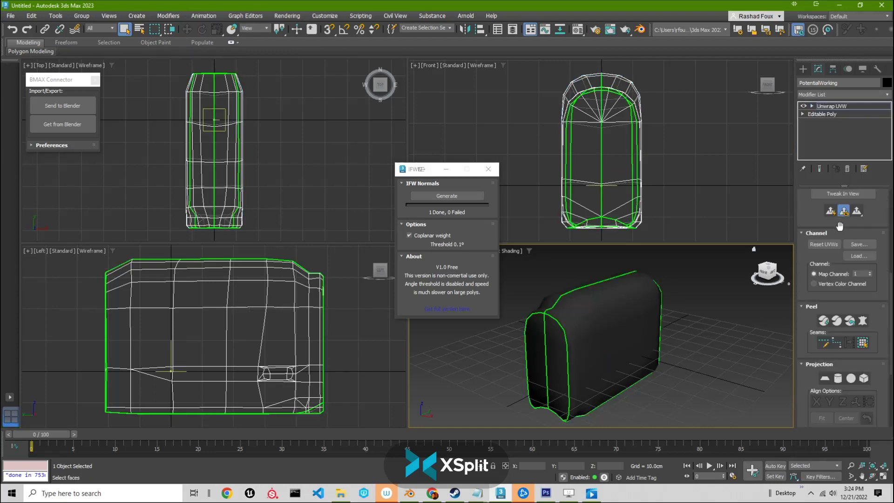
{"action": "scroll", "coordinate": [854, 244], "scroll_direction": "up", "scroll_amount": 10}
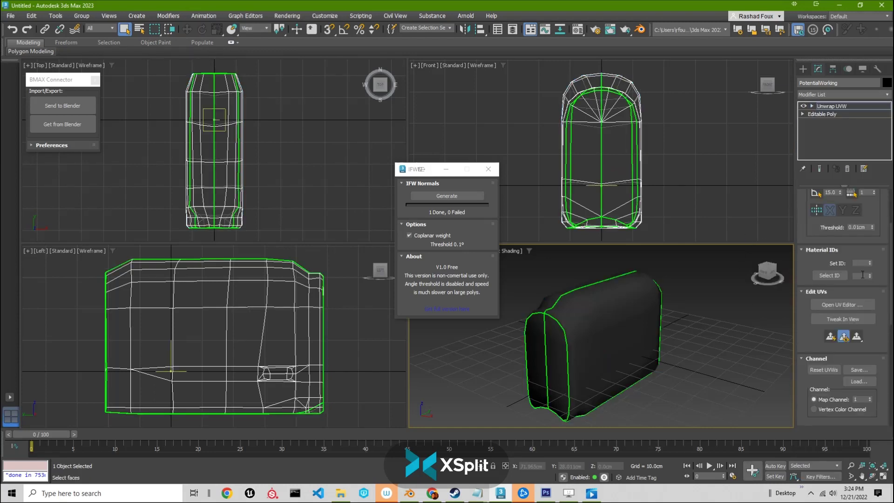
{"action": "left_click", "coordinate": [842, 388]}
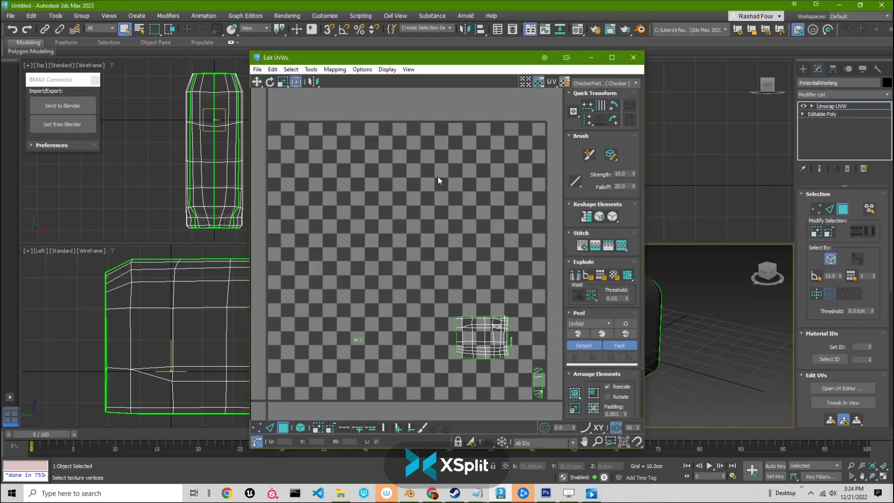
Examine the map channel 1 layout, comparing the shells inside the checkered tile with the offset mirrored set
{"action": "middle_click_drag", "start_coordinate": [514, 388], "coordinate": [464, 279]}
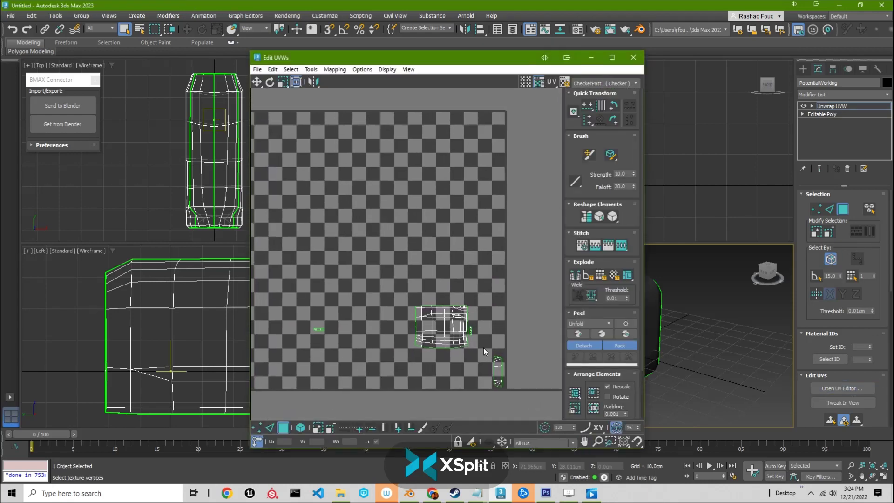
{"action": "middle_click_drag", "start_coordinate": [483, 348], "coordinate": [427, 339]}
{"action": "middle_click_drag", "start_coordinate": [345, 348], "coordinate": [389, 360]}
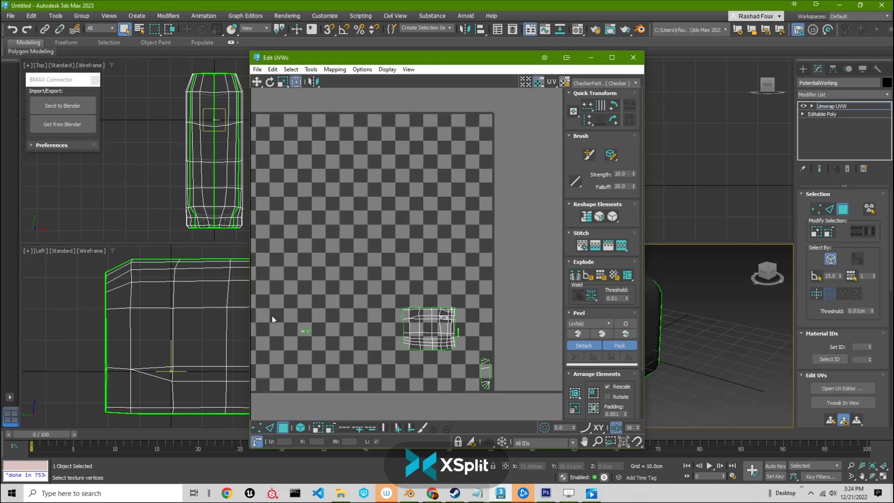
{"action": "middle_click_drag", "start_coordinate": [455, 344], "coordinate": [435, 339]}
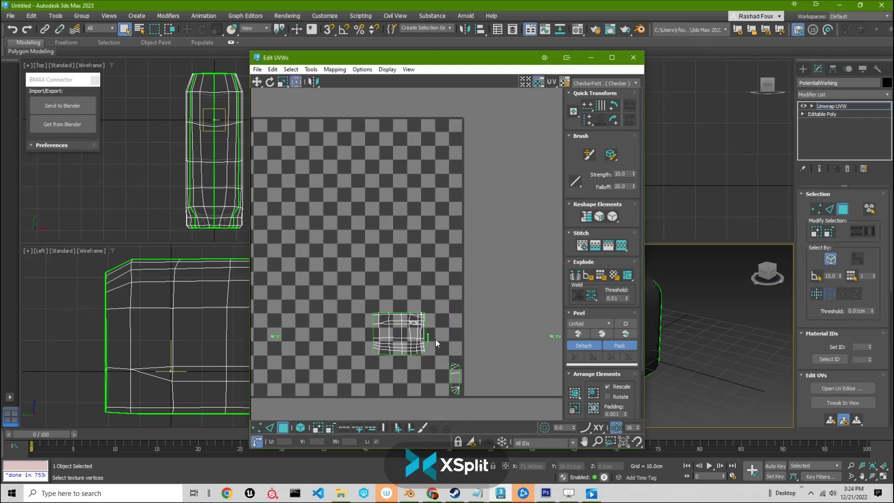
{"action": "middle_click_drag", "start_coordinate": [351, 370], "coordinate": [443, 343]}
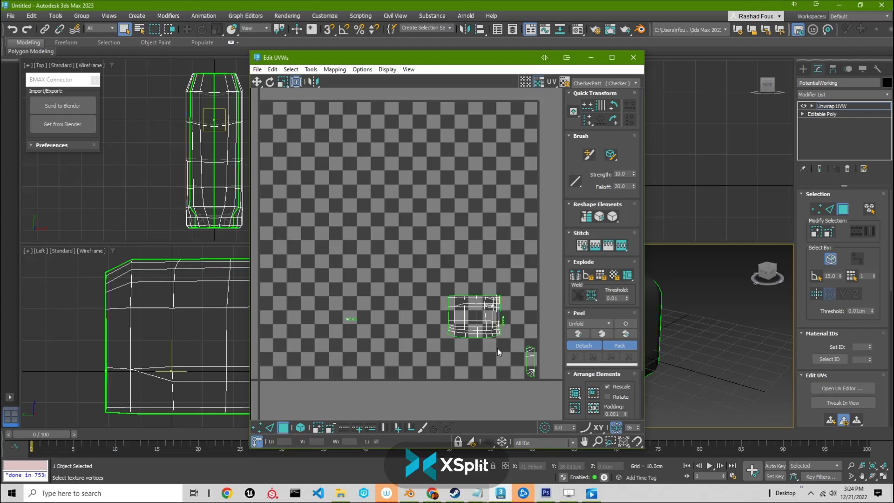
{"action": "scroll", "coordinate": [497, 348], "scroll_direction": "down", "scroll_amount": 5}
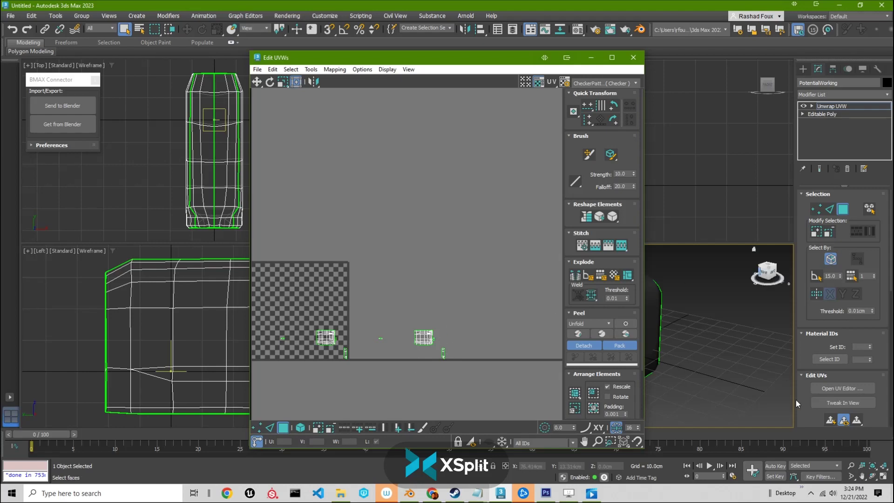
Set the Unwrap UVW map channel to 2 and abandon the current channel's edits to display the existing UVs
{"action": "scroll", "coordinate": [833, 384], "scroll_direction": "down", "scroll_amount": 5}
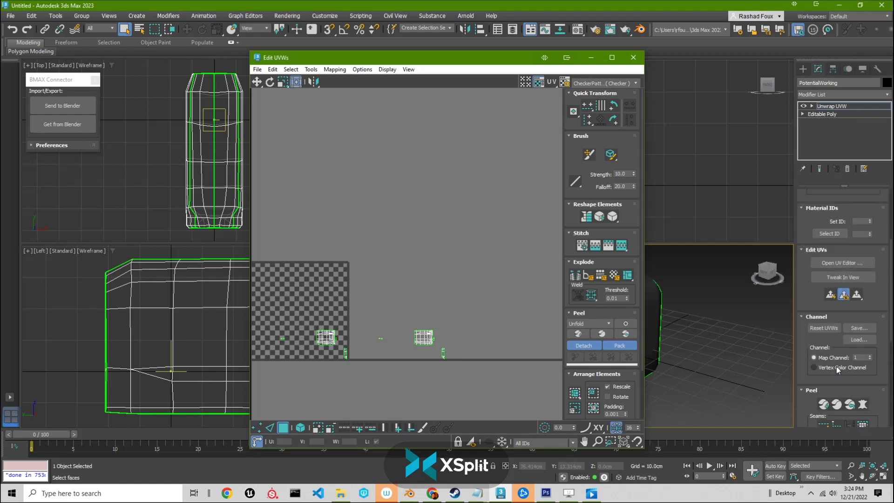
{"action": "left_click", "coordinate": [869, 355]}
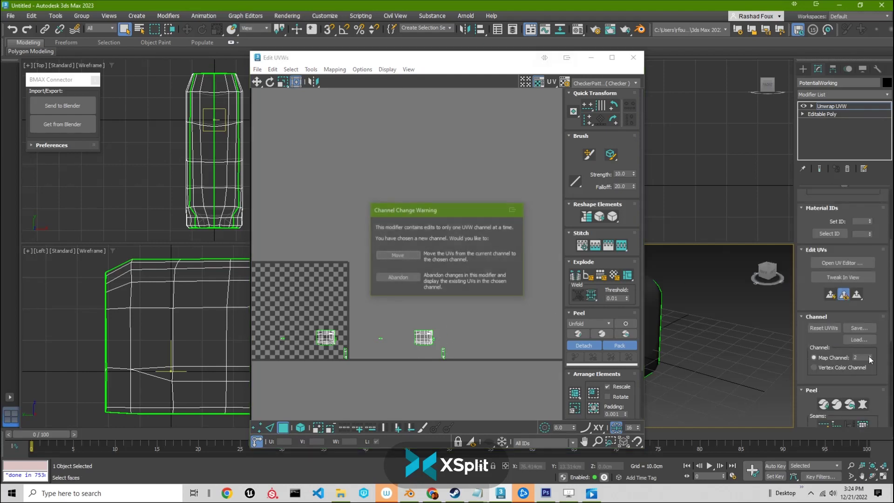
{"action": "left_click", "coordinate": [397, 277]}
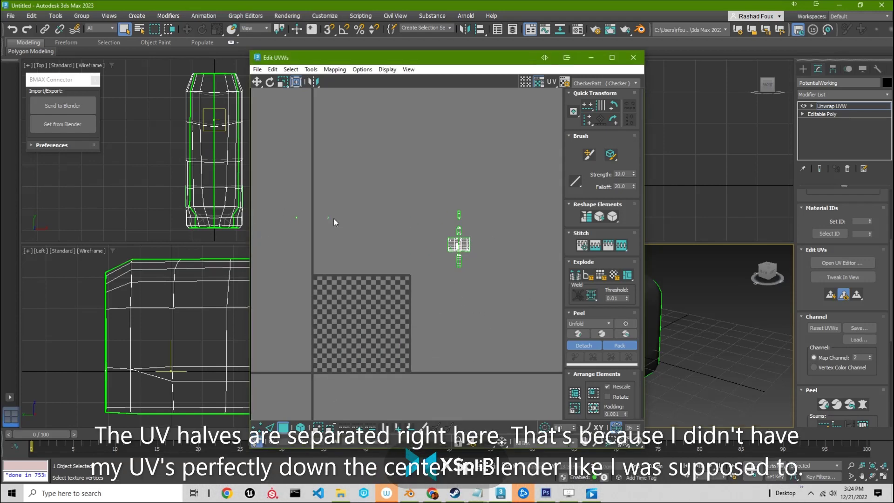
Examine the joined left and right halves of the body's channel 2 shells alongside the model
{"action": "scroll", "coordinate": [456, 227], "scroll_direction": "up", "scroll_amount": 7}
{"action": "middle_click_drag", "start_coordinate": [419, 312], "coordinate": [423, 276]}
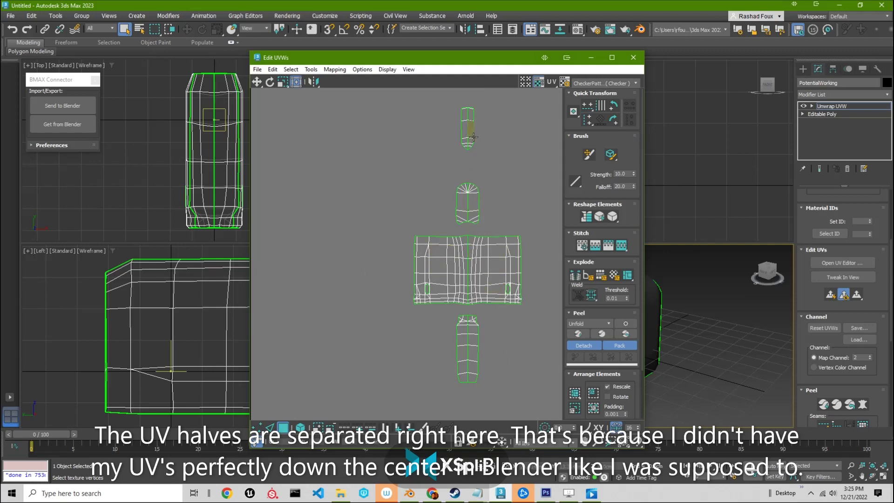
{"action": "middle_click_drag", "start_coordinate": [663, 294], "coordinate": [754, 295]}
{"action": "scroll", "coordinate": [502, 285], "scroll_direction": "down", "scroll_amount": 6}
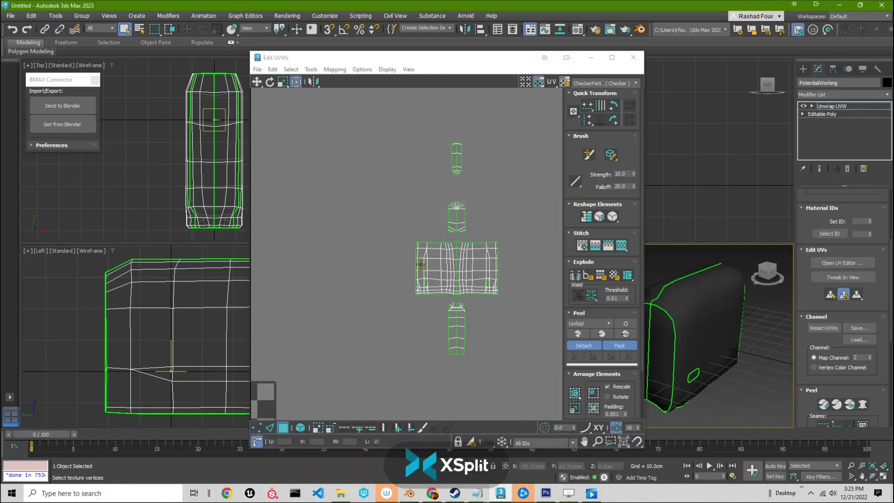
{"action": "middle_click_drag", "start_coordinate": [363, 254], "coordinate": [500, 261]}
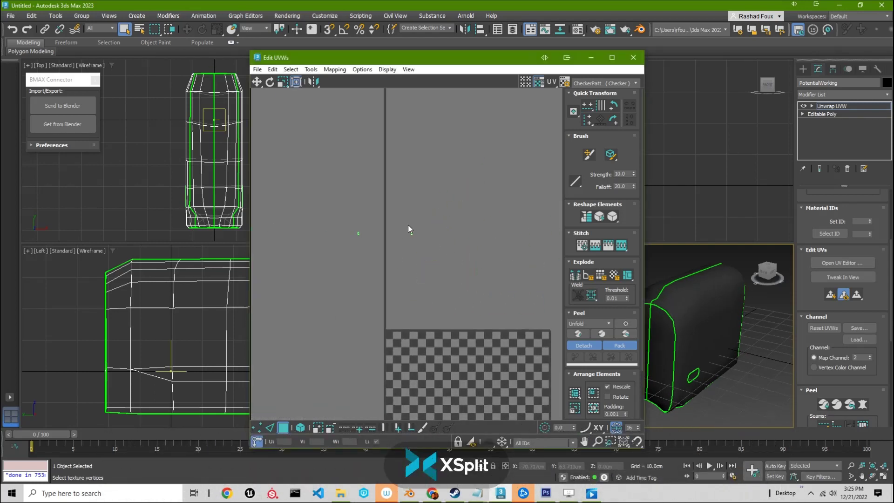
Select both small slot-insert UV shells on either side of the tile edge and compare their placement with the body shells
{"action": "left_click_drag", "start_coordinate": [355, 215], "coordinate": [416, 246]}
{"action": "scroll", "coordinate": [382, 227], "scroll_direction": "up", "scroll_amount": 5}
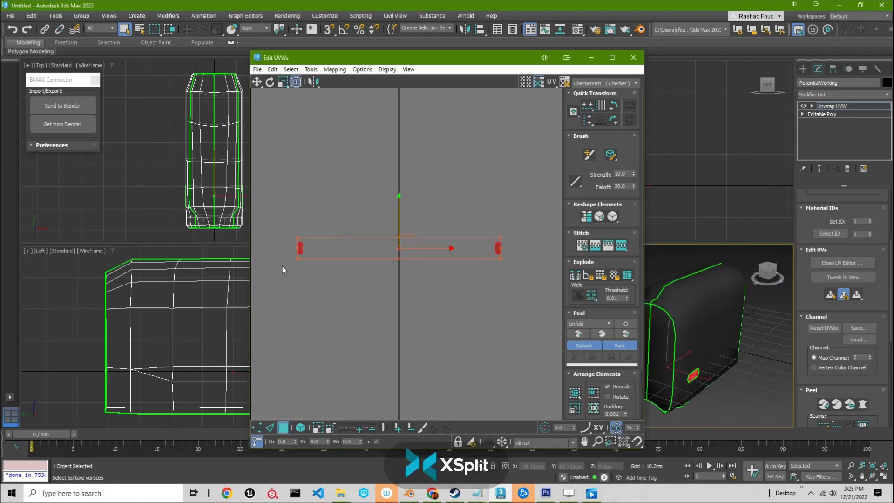
{"action": "scroll", "coordinate": [480, 291], "scroll_direction": "down", "scroll_amount": 6}
{"action": "middle_click_drag", "start_coordinate": [473, 323], "coordinate": [413, 320]}
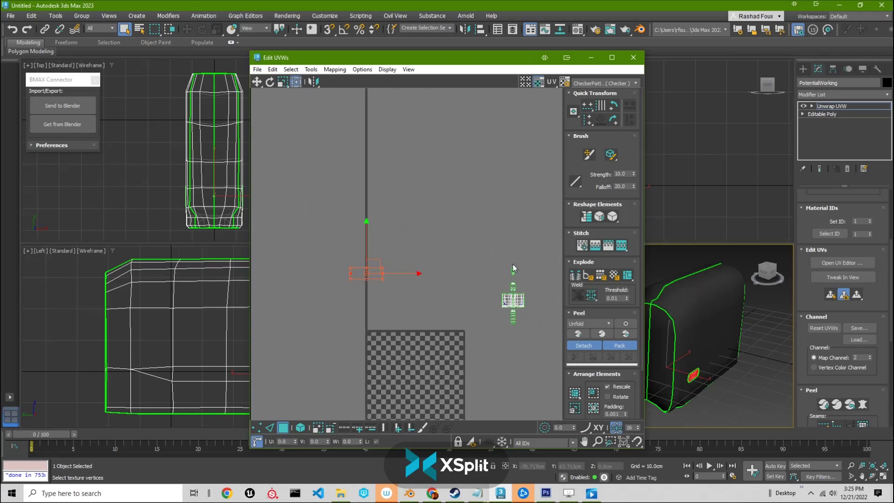
{"action": "middle_click_drag", "start_coordinate": [691, 319], "coordinate": [675, 321], "text": "alt"}
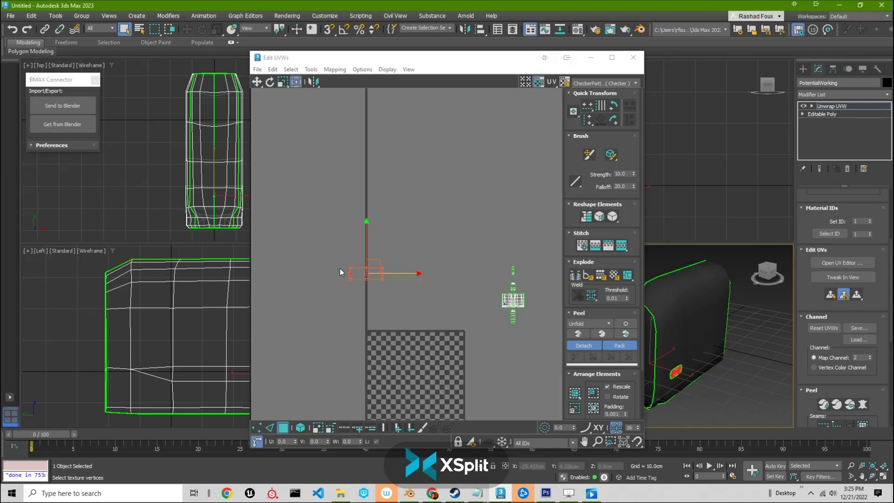
{"action": "middle_click_drag", "start_coordinate": [402, 228], "coordinate": [427, 233]}
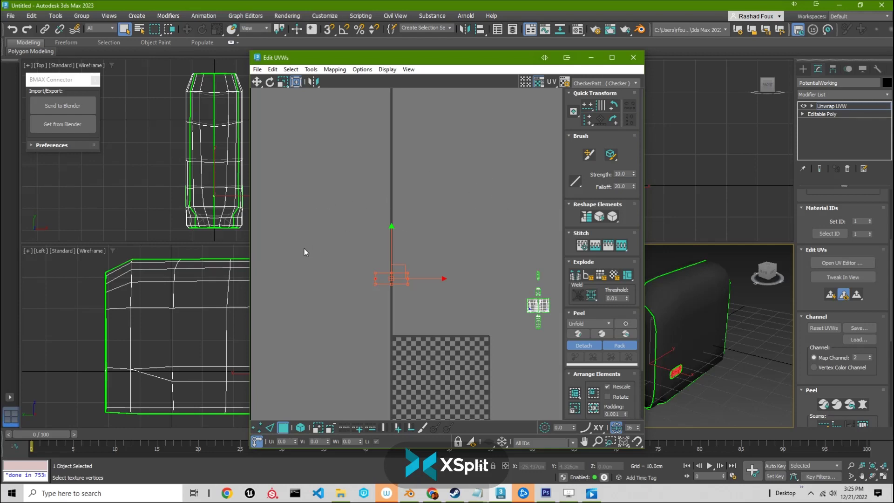
{"action": "middle_click_drag", "start_coordinate": [515, 244], "coordinate": [458, 270]}
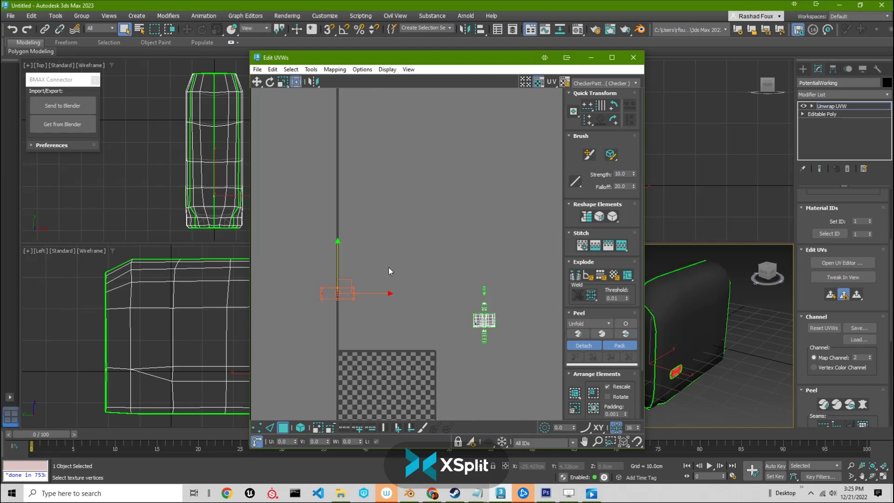
Switch back to Blender and inspect the weapon part's side and top
{"action": "left_click", "coordinate": [410, 493]}
{"action": "middle_click_drag", "start_coordinate": [537, 267], "coordinate": [602, 279]}
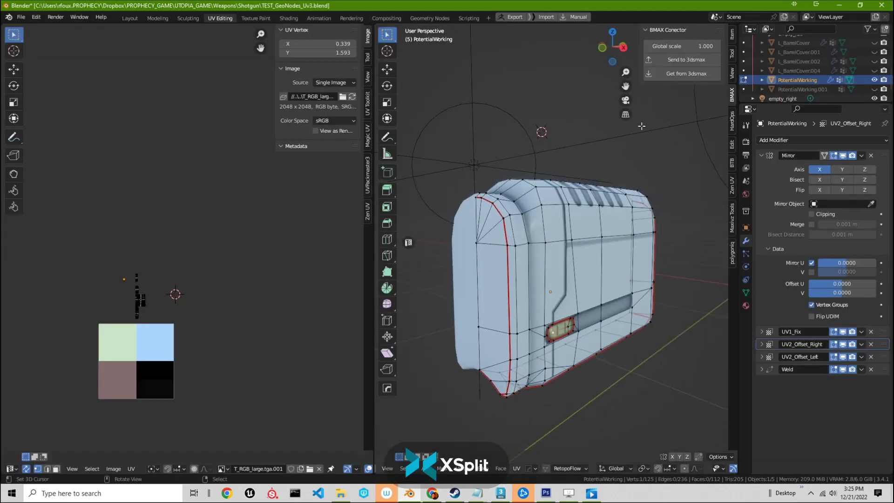
{"action": "middle_click_drag", "start_coordinate": [642, 126], "coordinate": [642, 244]}
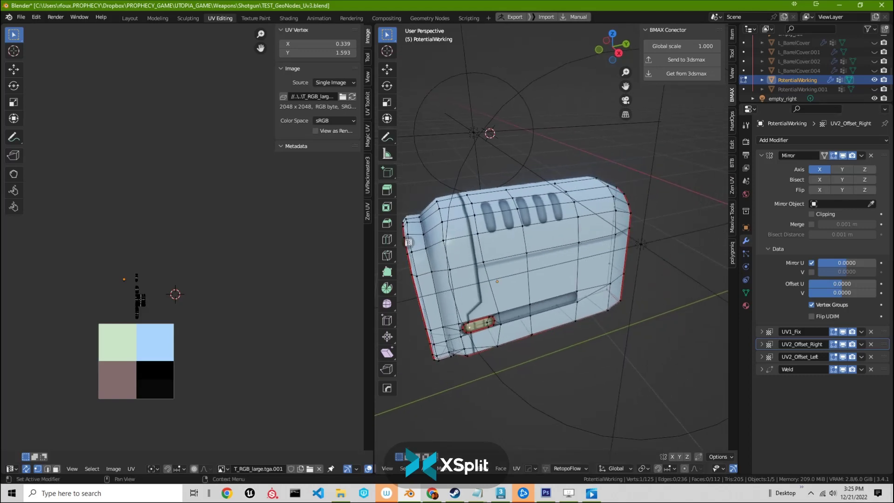